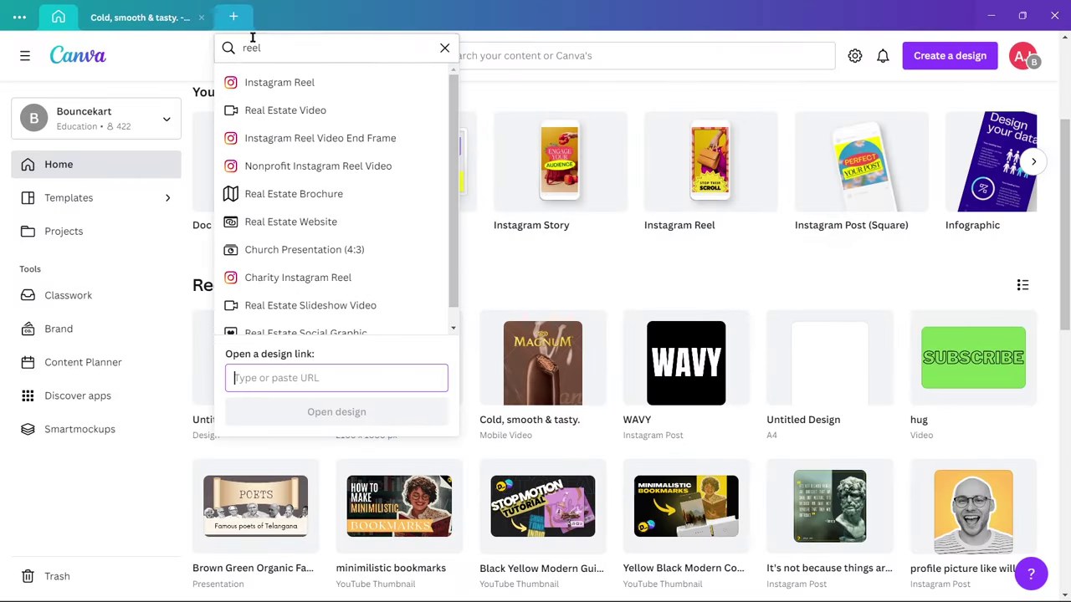
Start a new Instagram Reel and search the elements library for chocolate videos
{"action": "left_click", "coordinate": [306, 86]}
{"action": "left_click", "coordinate": [48, 152]}
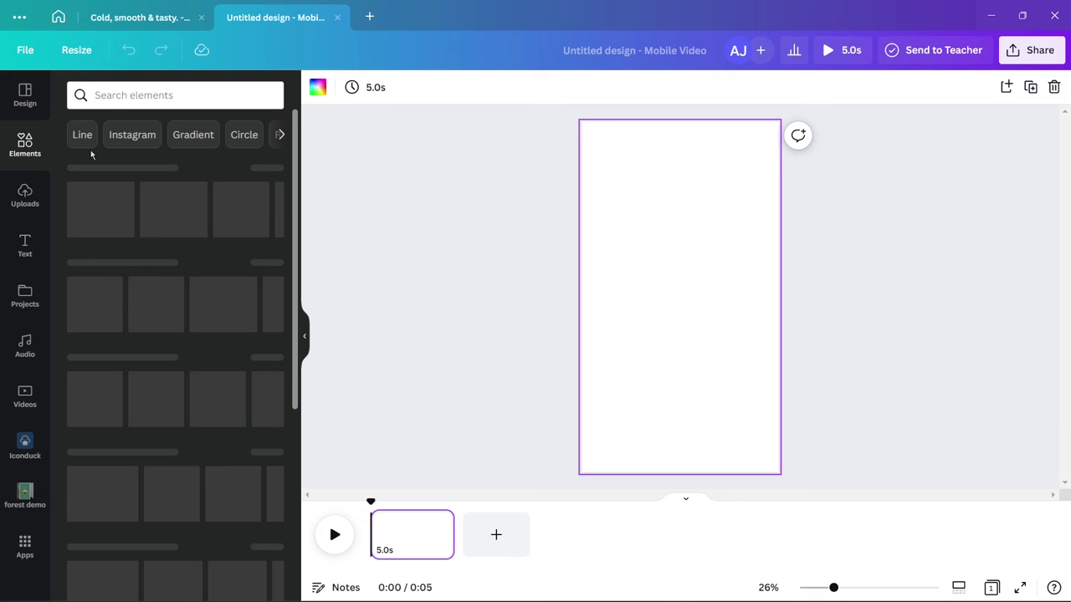
{"action": "left_click", "coordinate": [160, 95]}
{"action": "type", "text": "chocolate"}
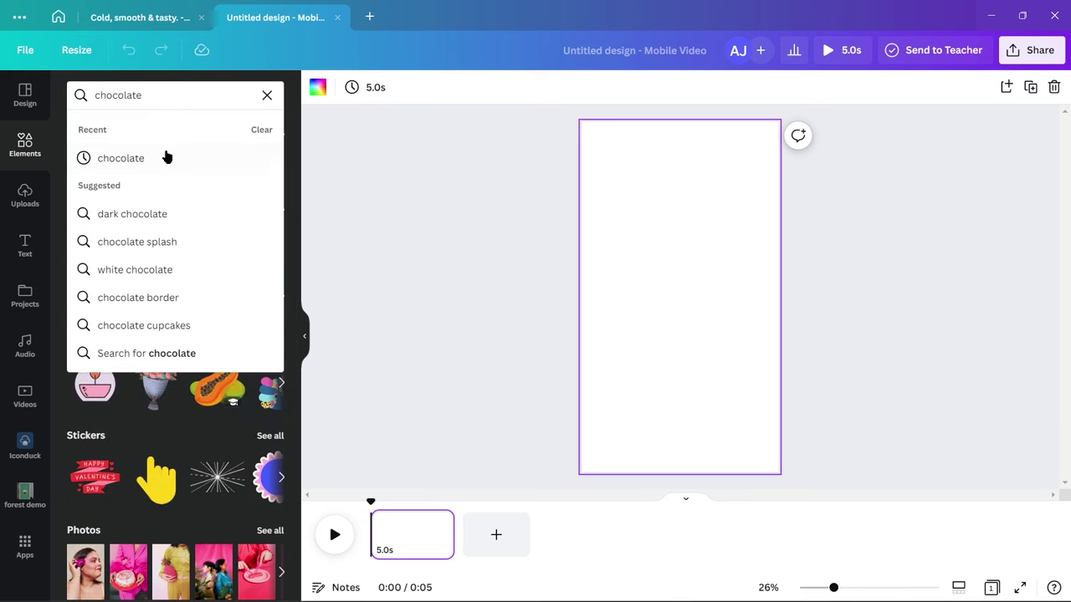
{"action": "left_click", "coordinate": [166, 157]}
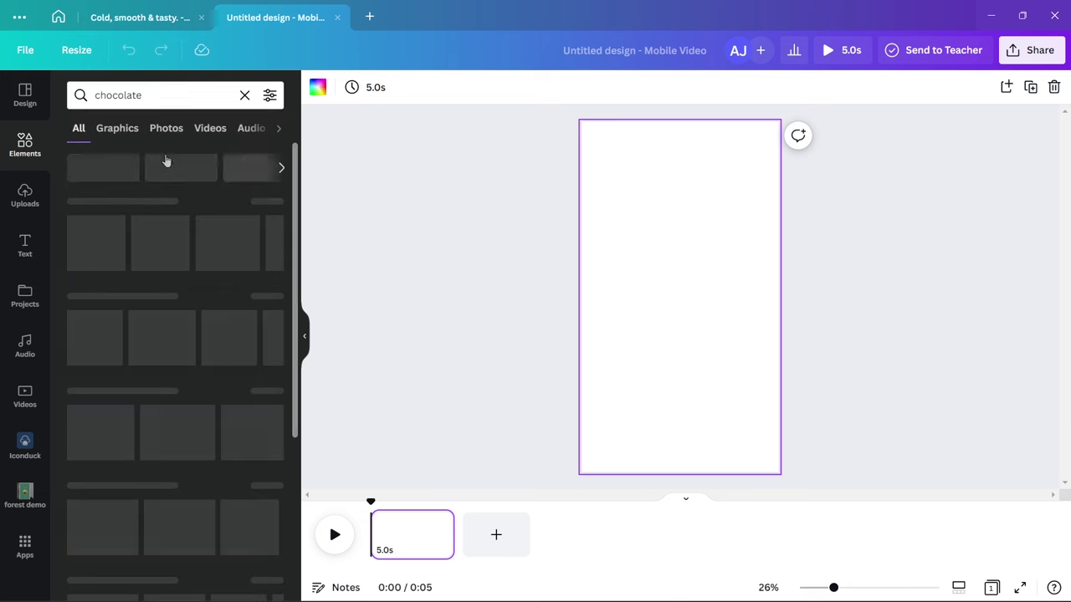
{"action": "left_click", "coordinate": [216, 131]}
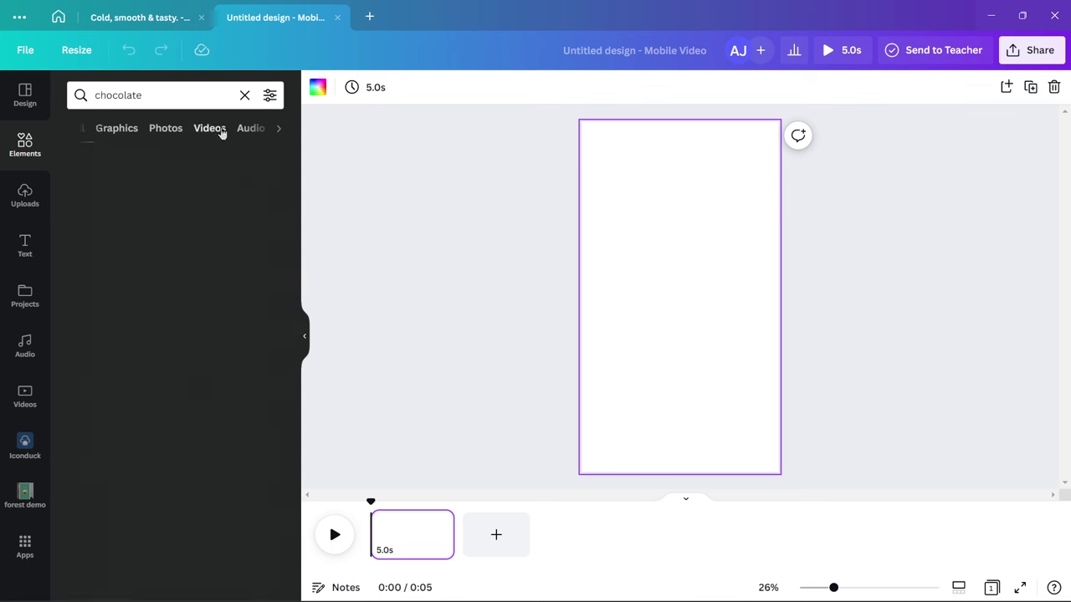
Add the melted chocolate clip and stretch it to fill the whole page
{"action": "left_click", "coordinate": [150, 247]}
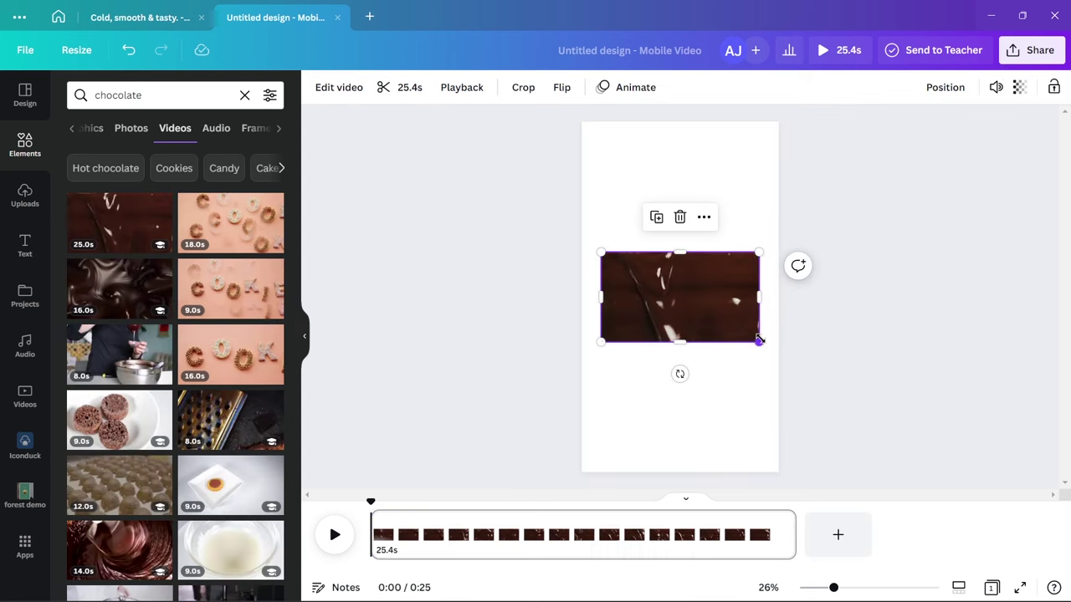
{"action": "left_click_drag", "start_coordinate": [757, 337], "coordinate": [906, 356]}
{"action": "left_click", "coordinate": [430, 350]}
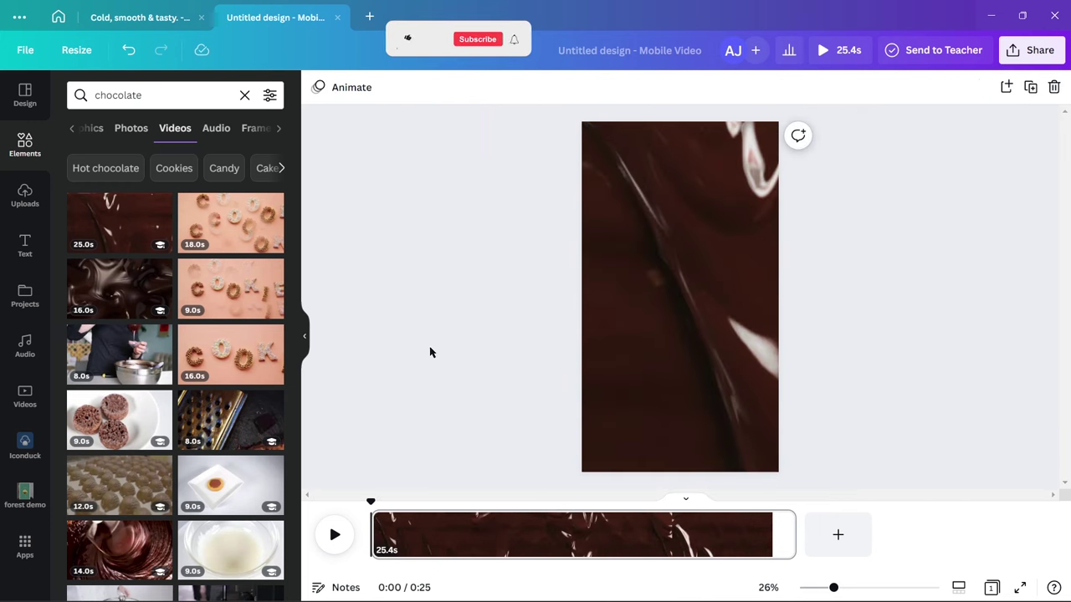
Add the uploaded Magnum ice-cream bar image, shrink it and centre it over the video
{"action": "left_click", "coordinate": [24, 199]}
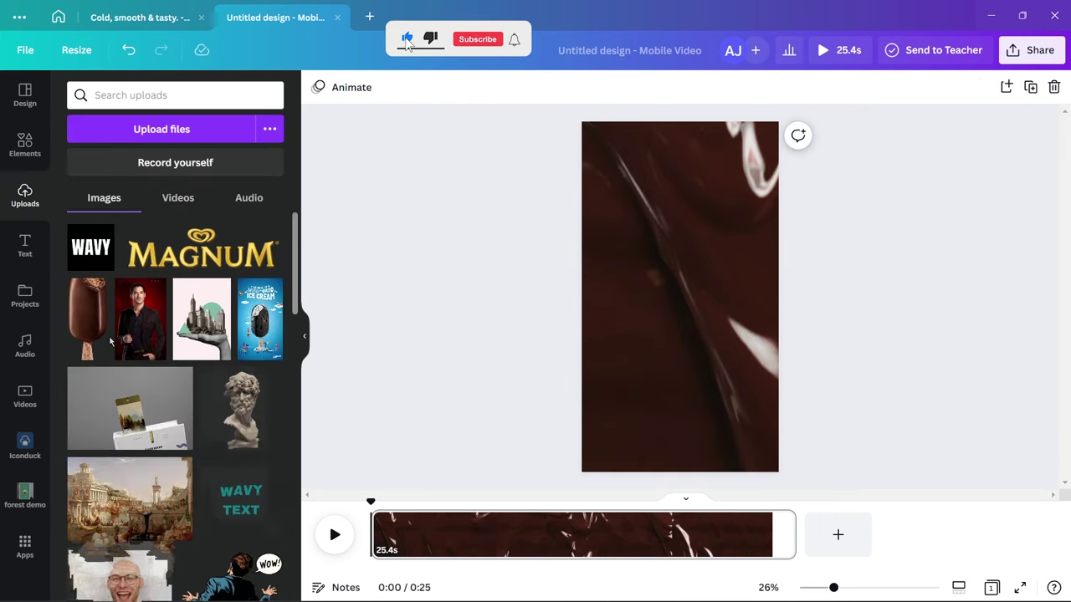
{"action": "left_click", "coordinate": [94, 343]}
{"action": "left_click_drag", "start_coordinate": [691, 320], "coordinate": [689, 345]}
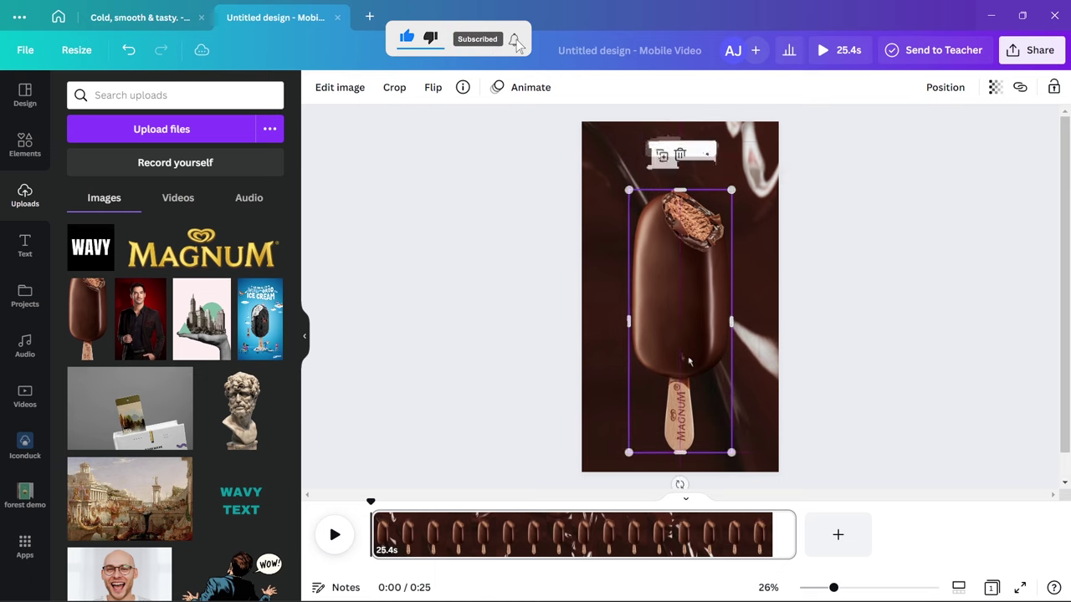
{"action": "left_click_drag", "start_coordinate": [729, 187], "coordinate": [725, 203]}
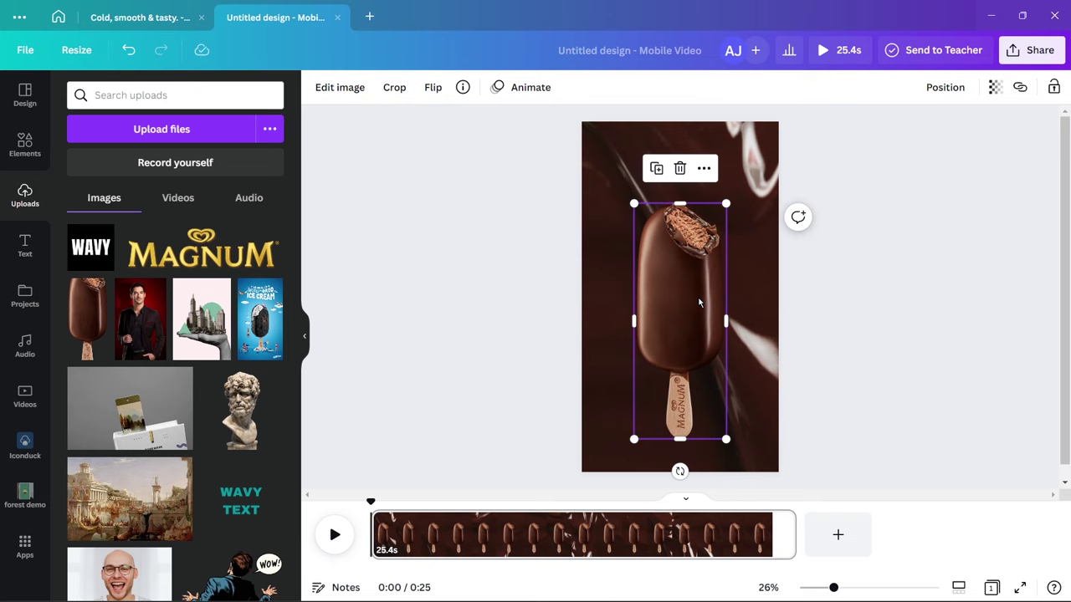
{"action": "left_click_drag", "start_coordinate": [700, 303], "coordinate": [697, 294]}
Add the gold MAGNUM logo and move it to the top of the page
{"action": "left_click", "coordinate": [822, 320]}
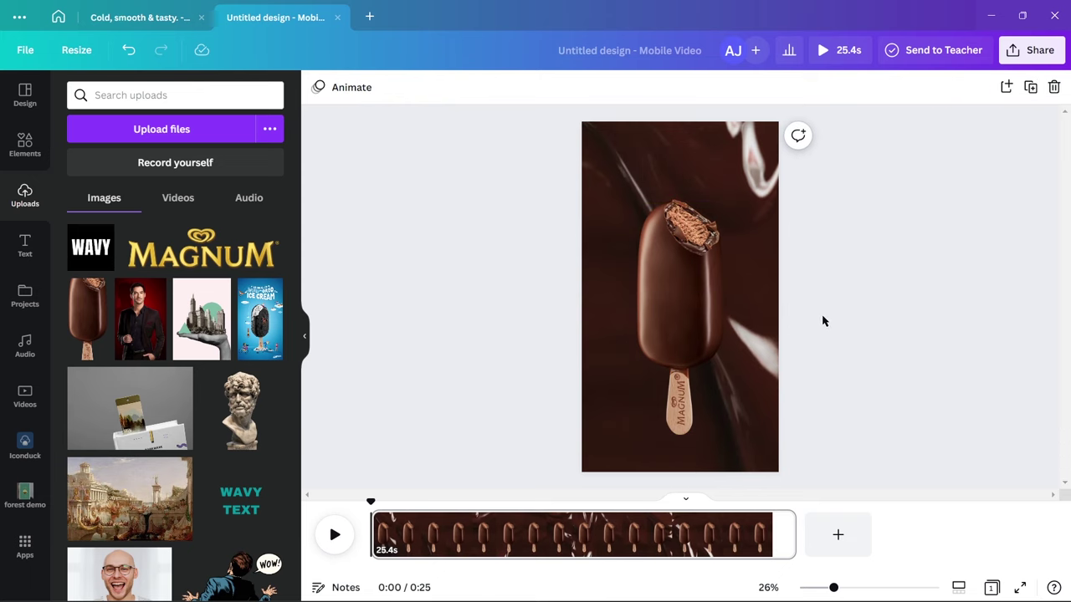
{"action": "left_click", "coordinate": [138, 241]}
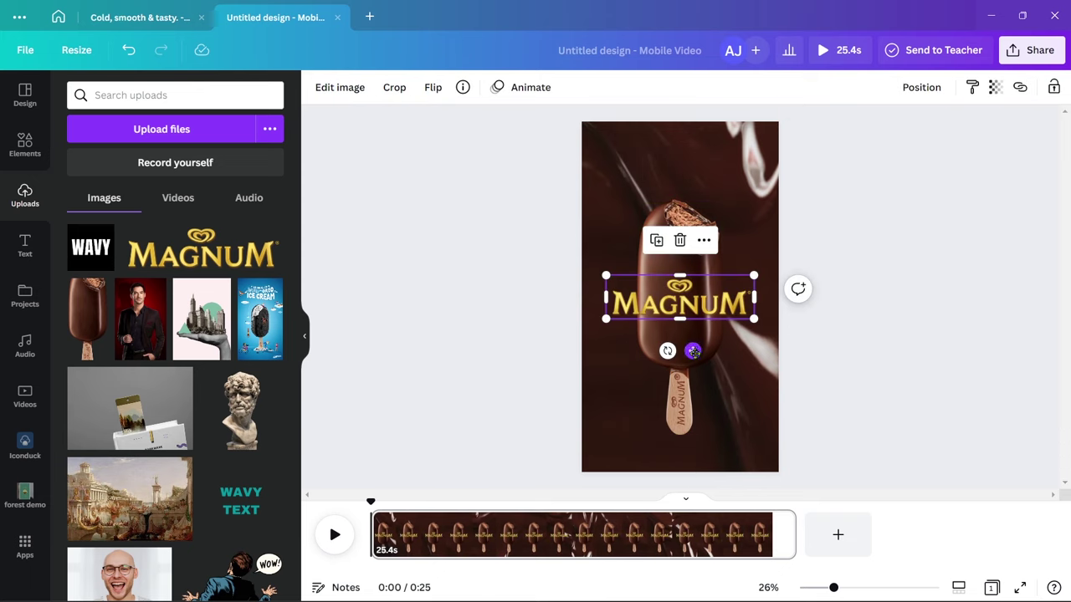
{"action": "left_click_drag", "start_coordinate": [693, 350], "coordinate": [696, 226]}
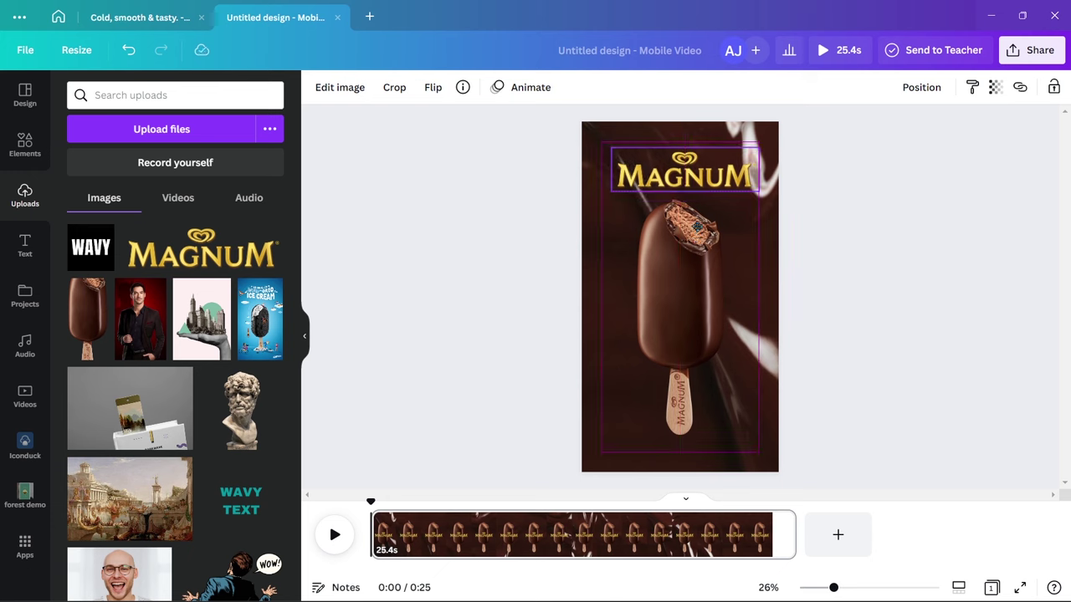
Add a text box reading 'Cold, smooth & tasty' set in League Spartan
{"action": "left_click", "coordinate": [894, 357]}
{"action": "type", "text": "th"}
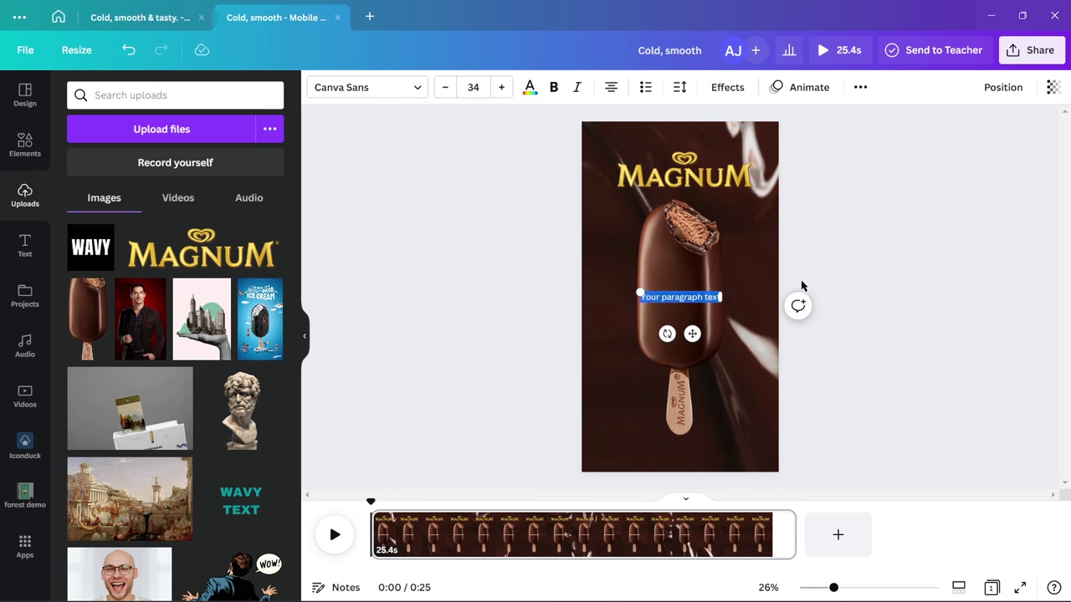
{"action": "type", "text": "Cold"}
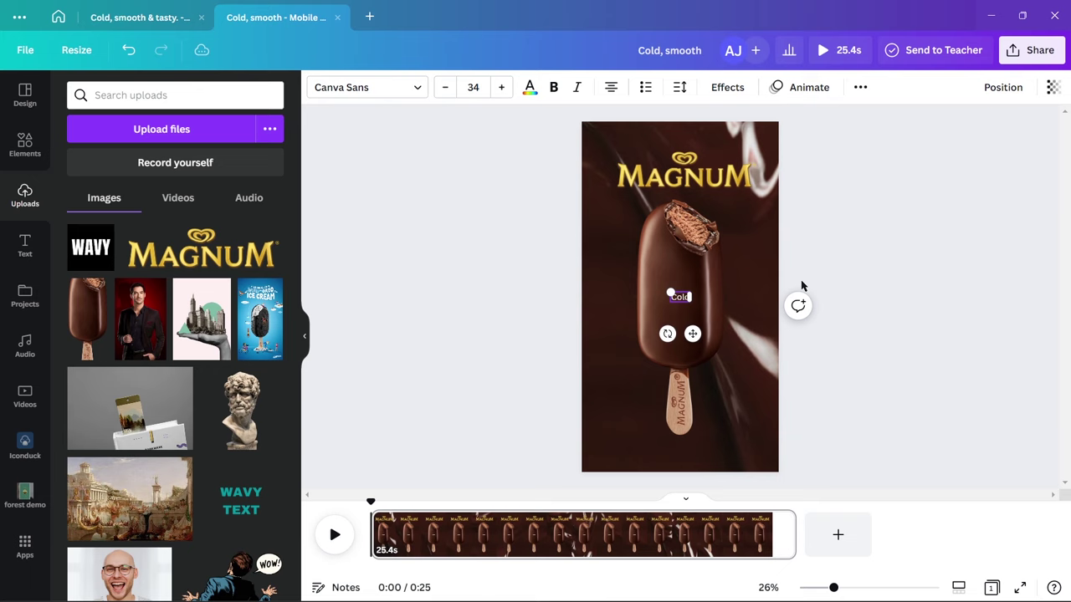
{"action": "type", "text": ", smooth"}
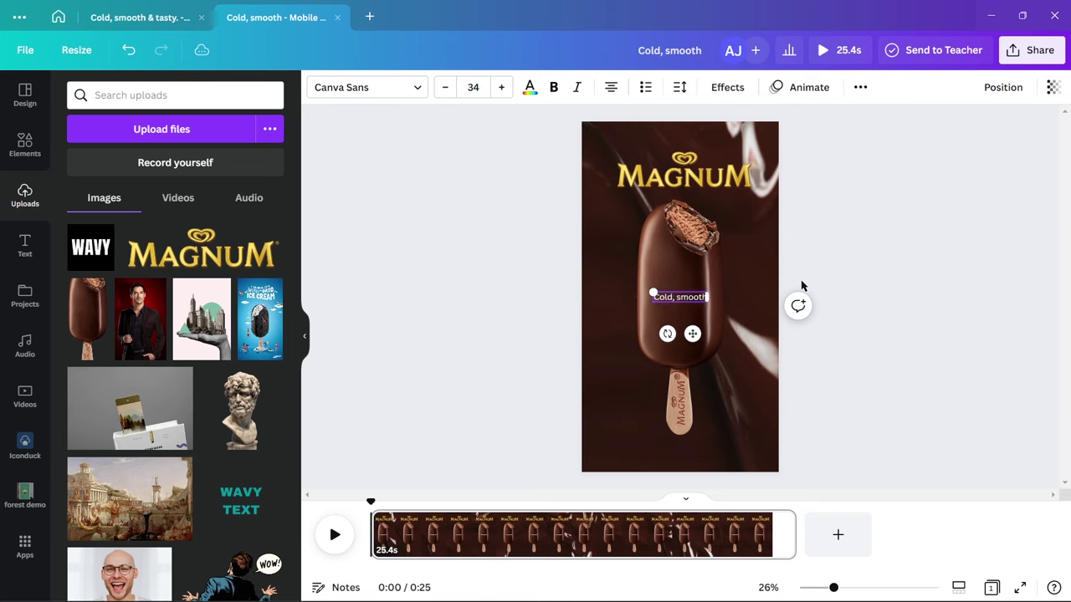
{"action": "type", "text": " &"}
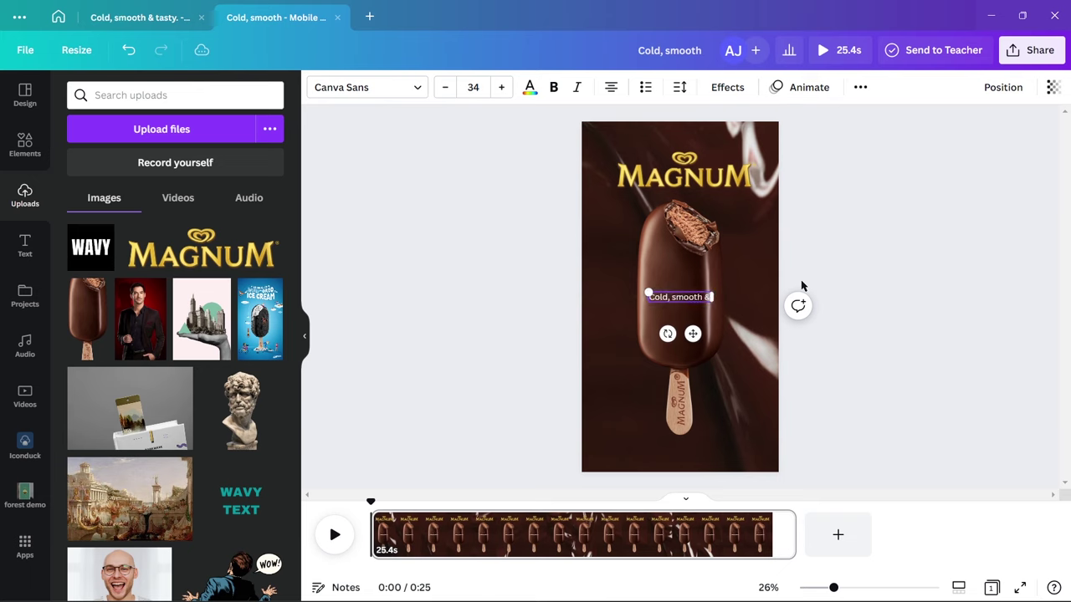
{"action": "type", "text": " tasty"}
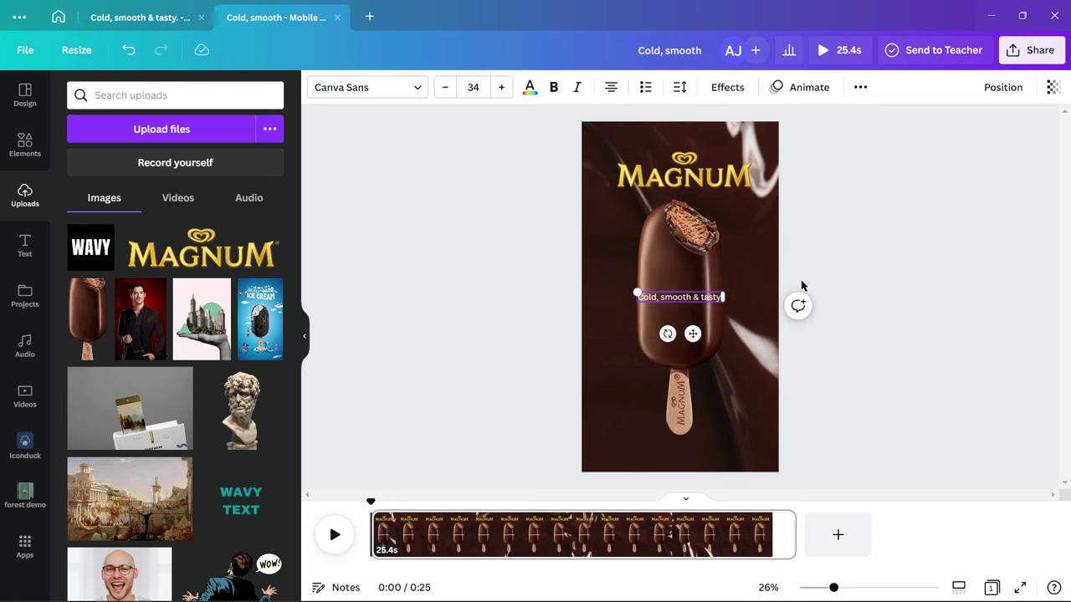
{"action": "left_click", "coordinate": [312, 88]}
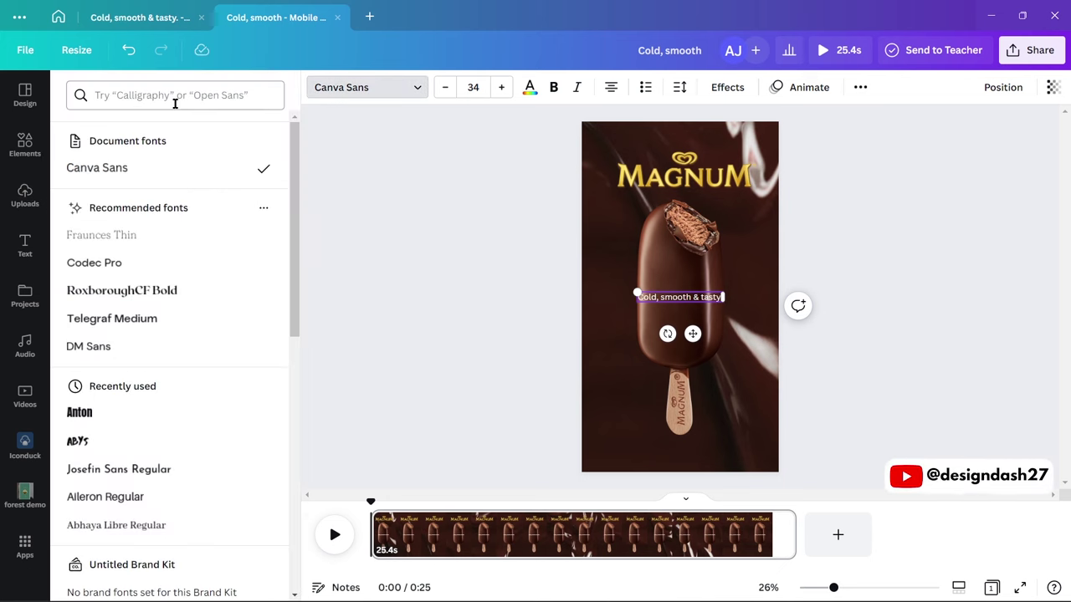
{"action": "left_click", "coordinate": [174, 96]}
{"action": "type", "text": "leagu"}
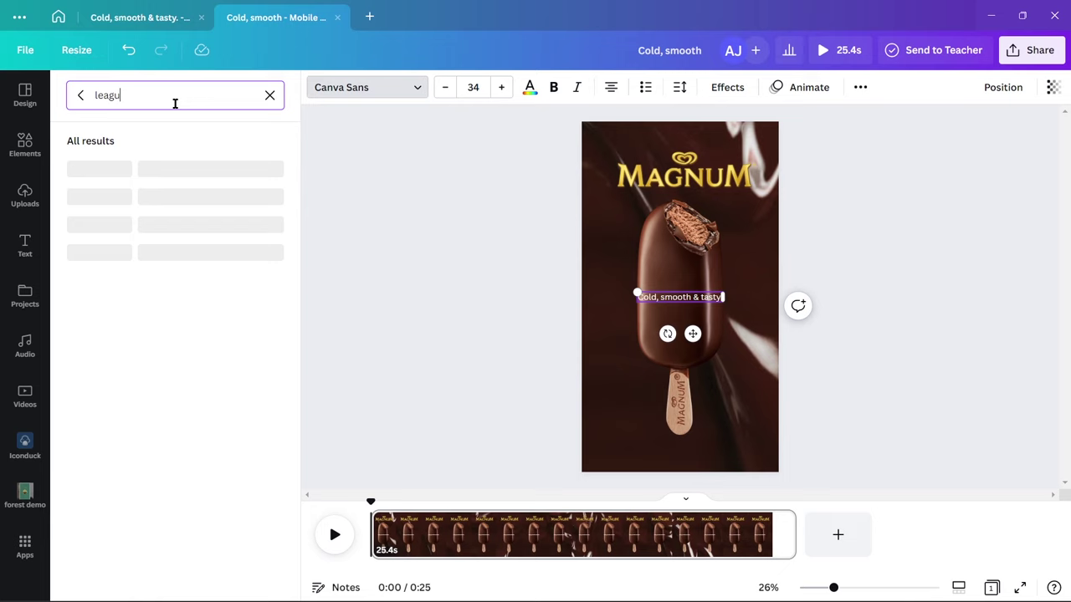
{"action": "type", "text": "e"}
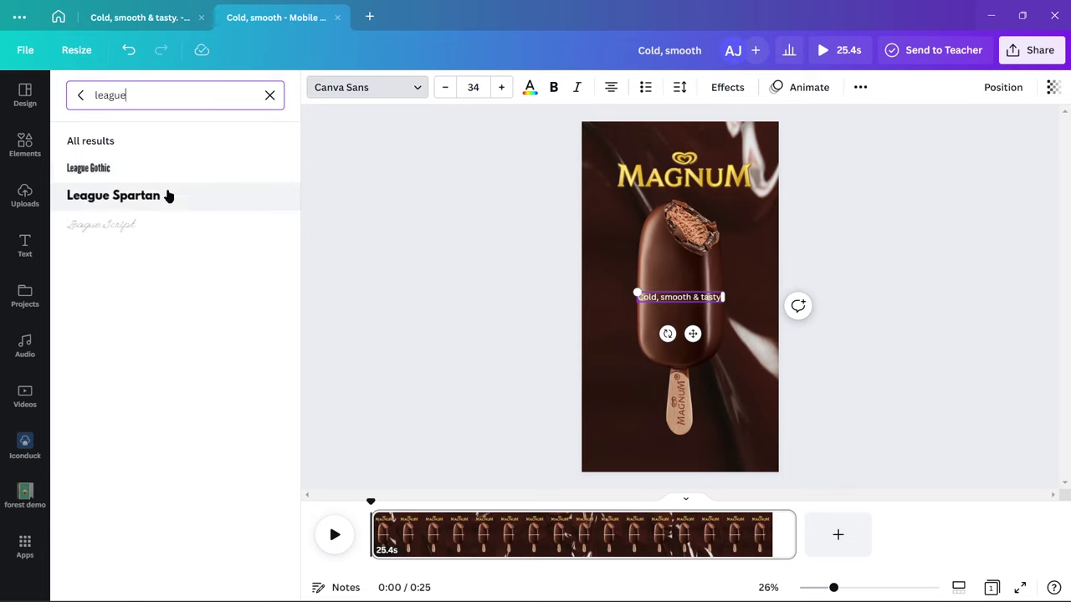
{"action": "left_click", "coordinate": [168, 196]}
Make the caption size 89.3, left-aligned on two lines, gold, near the page bottom
{"action": "left_click_drag", "start_coordinate": [635, 290], "coordinate": [586, 239]}
{"action": "left_click_drag", "start_coordinate": [780, 297], "coordinate": [758, 310]}
{"action": "left_click", "coordinate": [614, 89]}
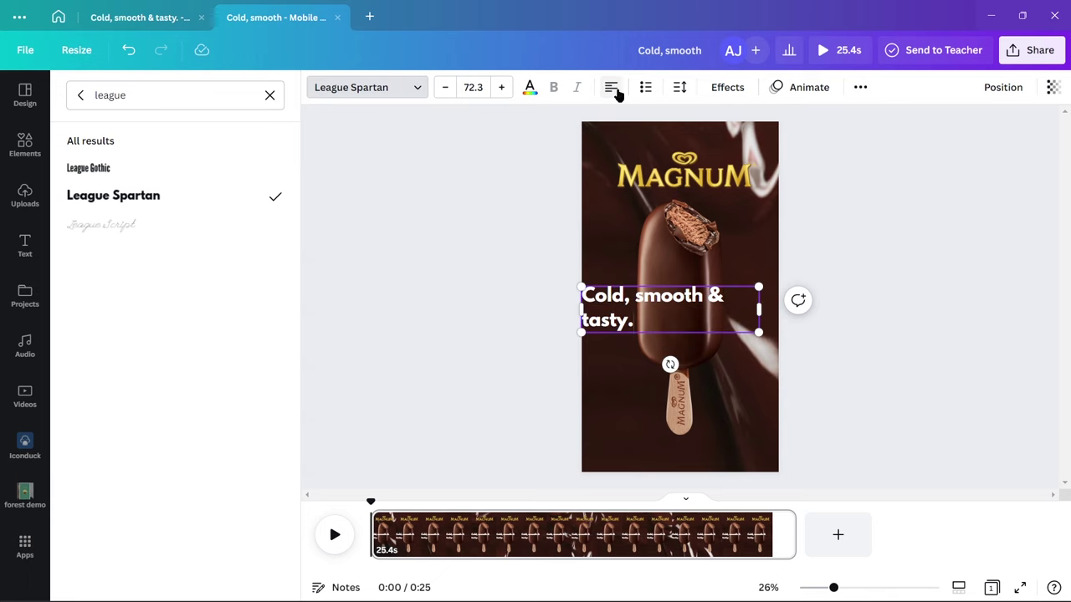
{"action": "left_click", "coordinate": [501, 87]}
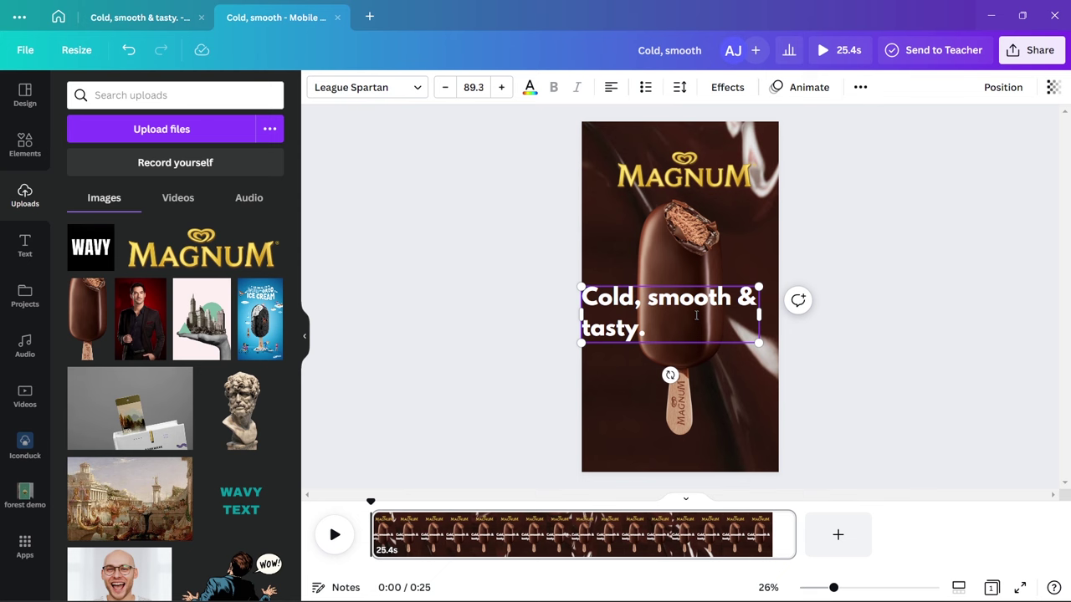
{"action": "left_click_drag", "start_coordinate": [717, 341], "coordinate": [733, 433]}
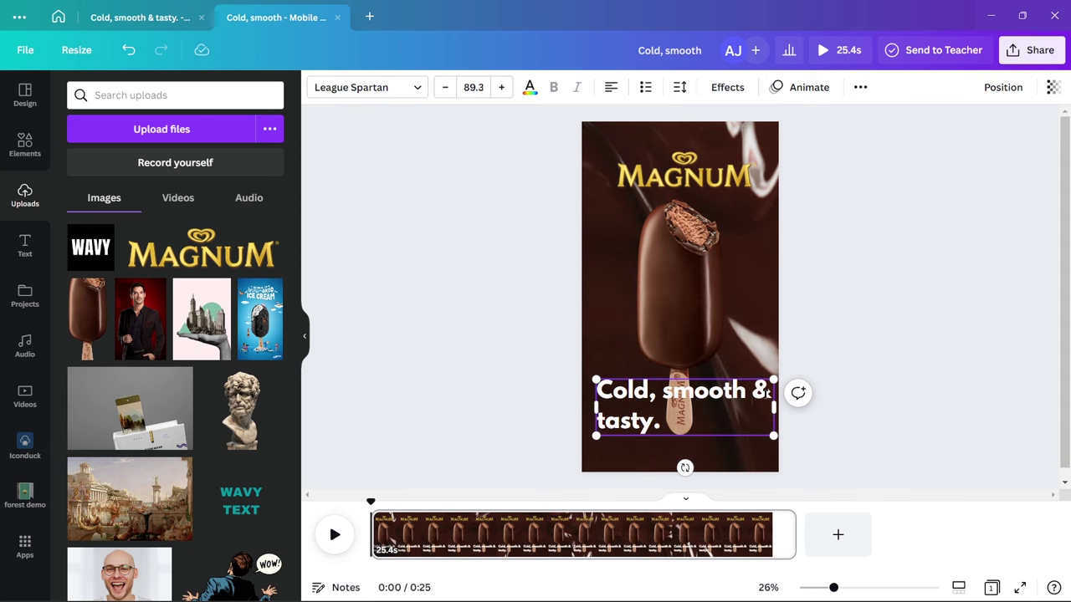
{"action": "left_click_drag", "start_coordinate": [766, 391], "coordinate": [734, 434]}
{"action": "left_click", "coordinate": [530, 87]}
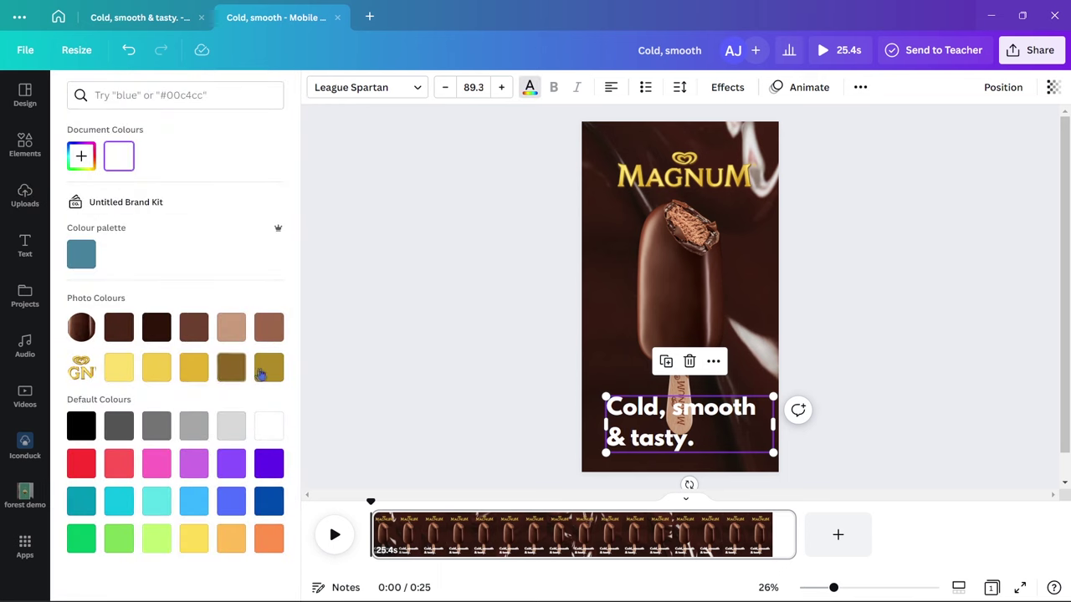
{"action": "left_click", "coordinate": [193, 368]}
{"action": "left_click", "coordinate": [938, 426]}
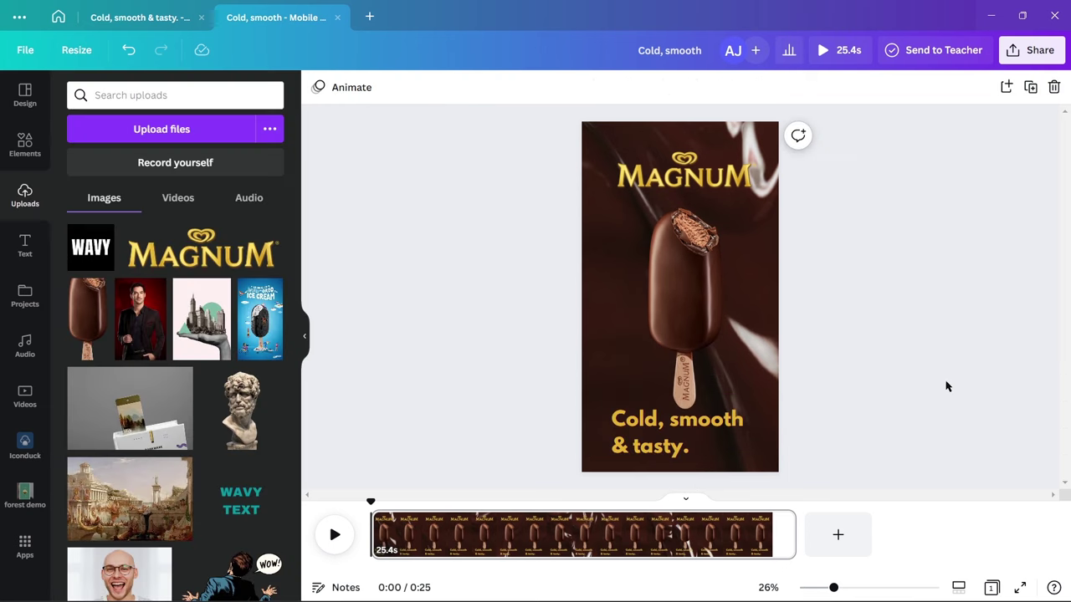
Search elements for 'gradient' and add the first gradient graphic
{"action": "left_click", "coordinate": [28, 152]}
{"action": "left_click", "coordinate": [166, 97]}
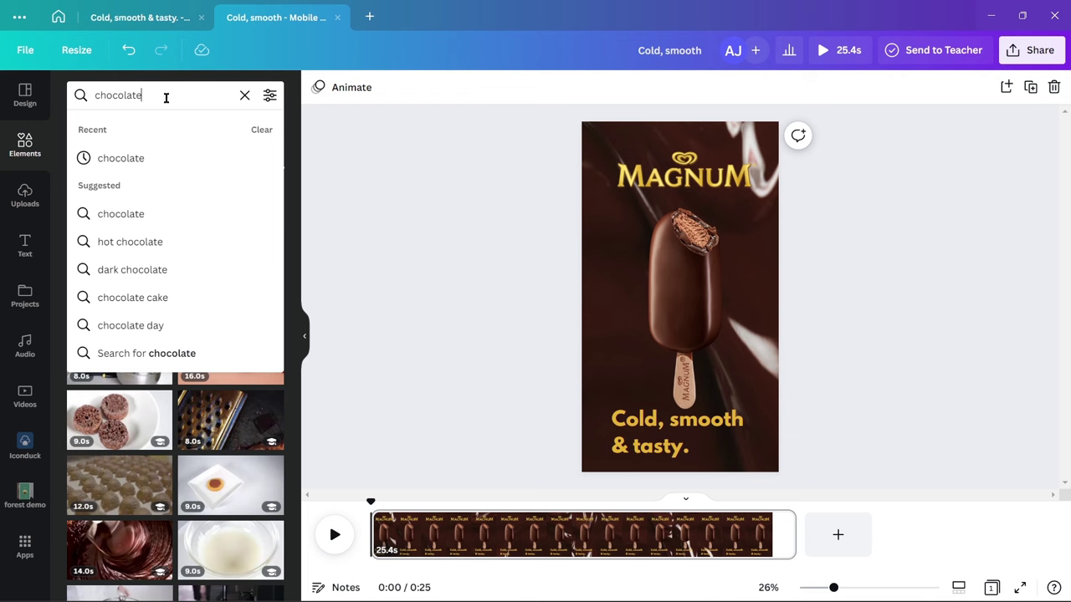
{"action": "double_click", "coordinate": [165, 97]}
{"action": "type", "text": "gradie"}
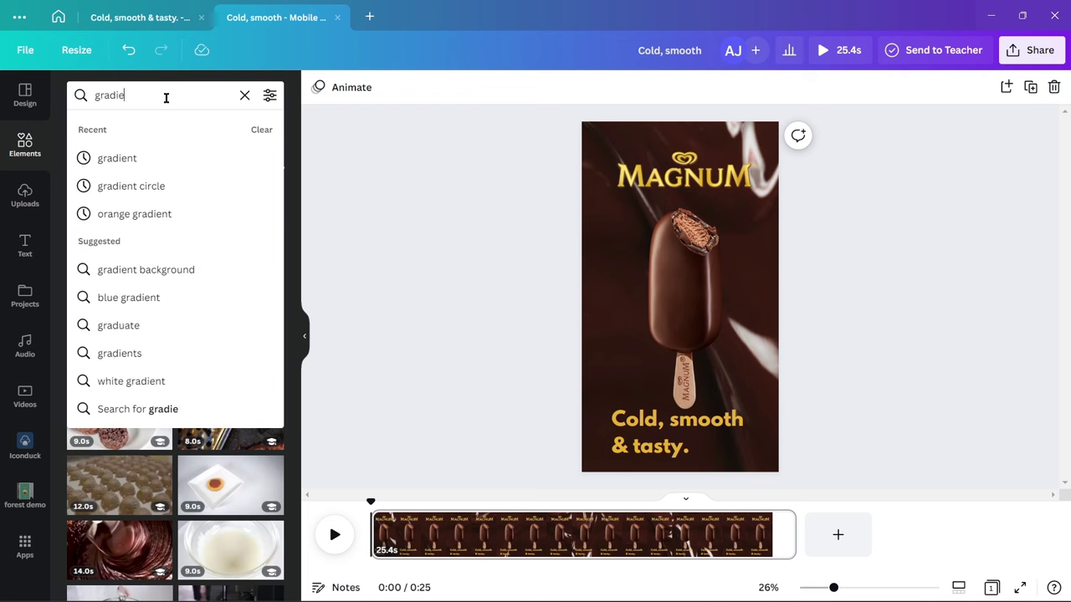
{"action": "type", "text": "nt"}
{"action": "key", "text": "Return"}
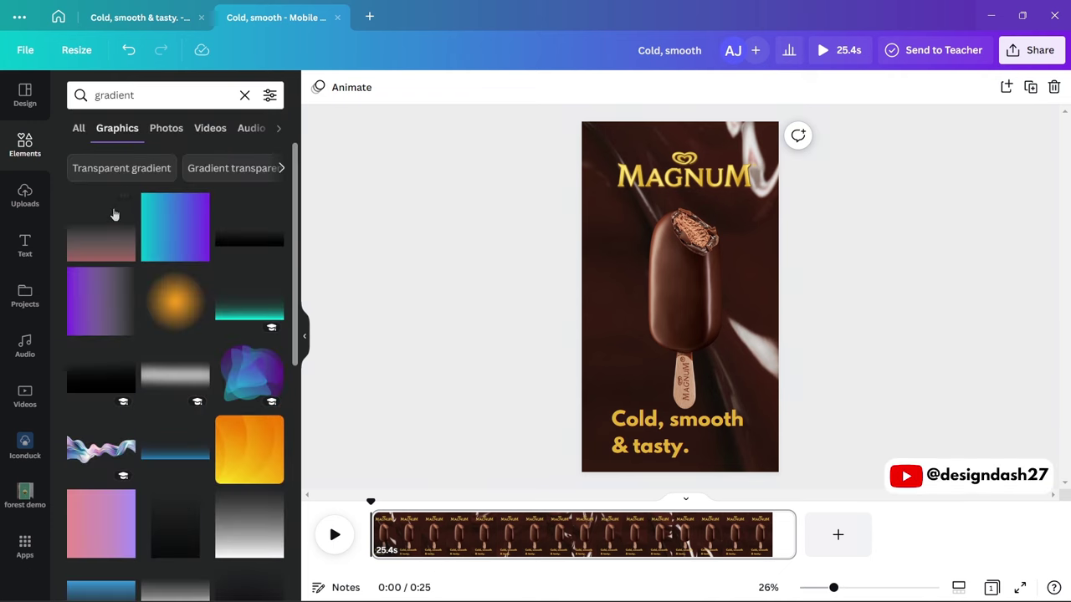
{"action": "left_click", "coordinate": [109, 224]}
Tint the gradient in brown shades and enlarge it to 1920 by 1920
{"action": "left_click", "coordinate": [317, 87]}
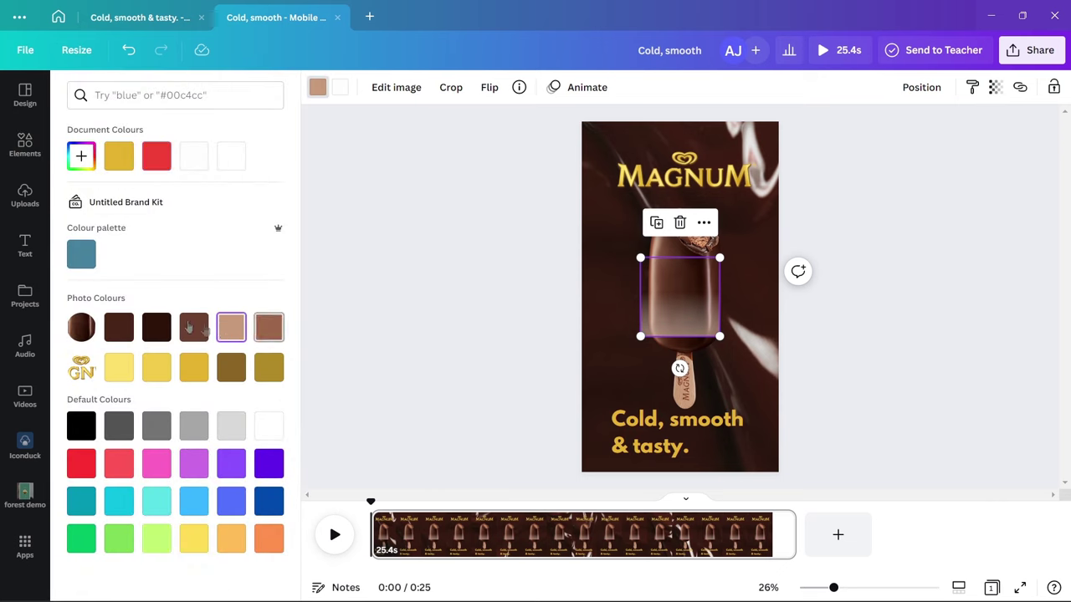
{"action": "left_click", "coordinate": [189, 328]}
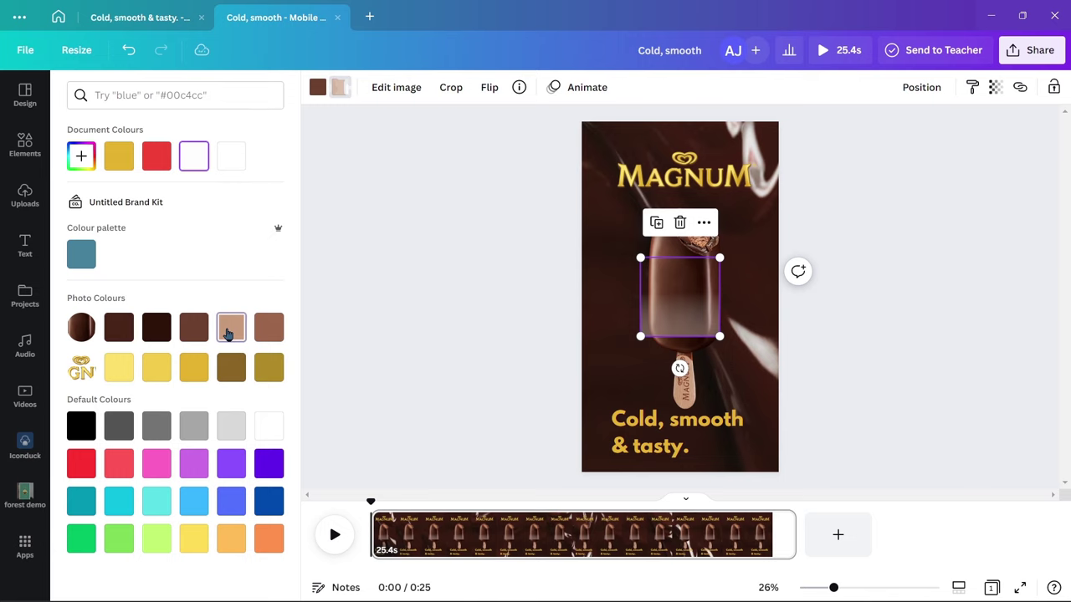
{"action": "left_click", "coordinate": [228, 334]}
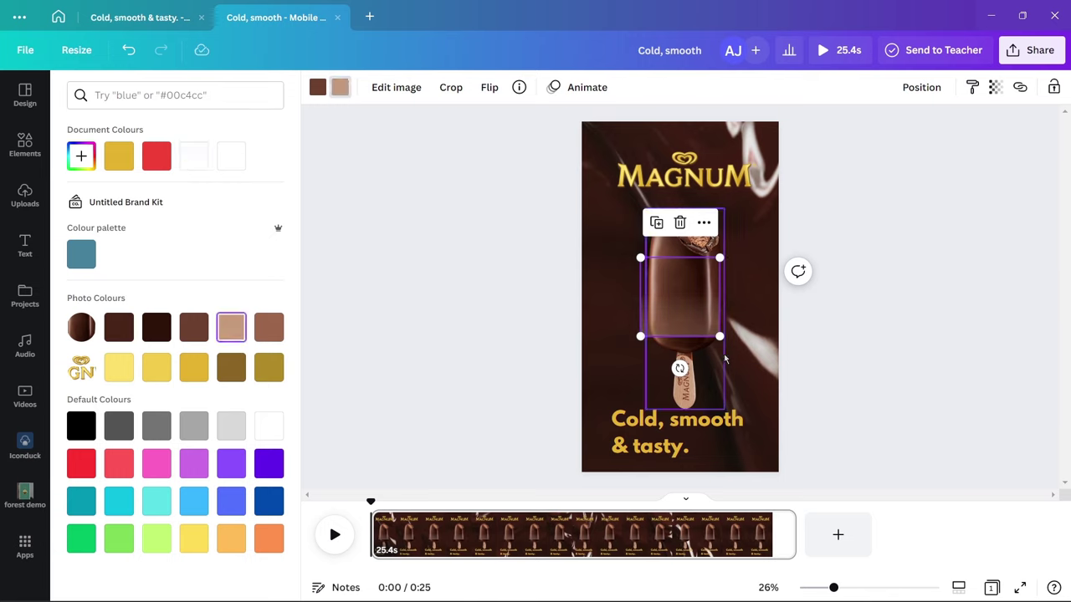
{"action": "left_click", "coordinate": [264, 325]}
{"action": "left_click_drag", "start_coordinate": [719, 335], "coordinate": [837, 528]}
Close the colour panel and reselect the ice-cream bar to check its placement
{"action": "left_click", "coordinate": [835, 417]}
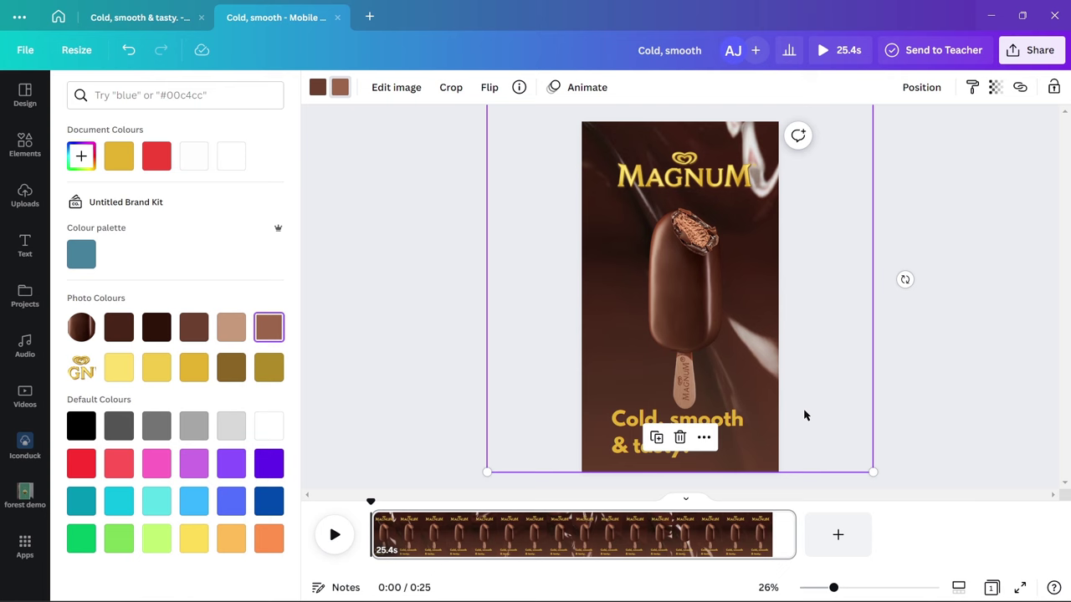
{"action": "mouse_move", "coordinate": [804, 414]}
{"action": "left_mouse_down"}
{"action": "mouse_move", "coordinate": [879, 407]}
{"action": "mouse_move", "coordinate": [806, 406]}
{"action": "left_mouse_up"}
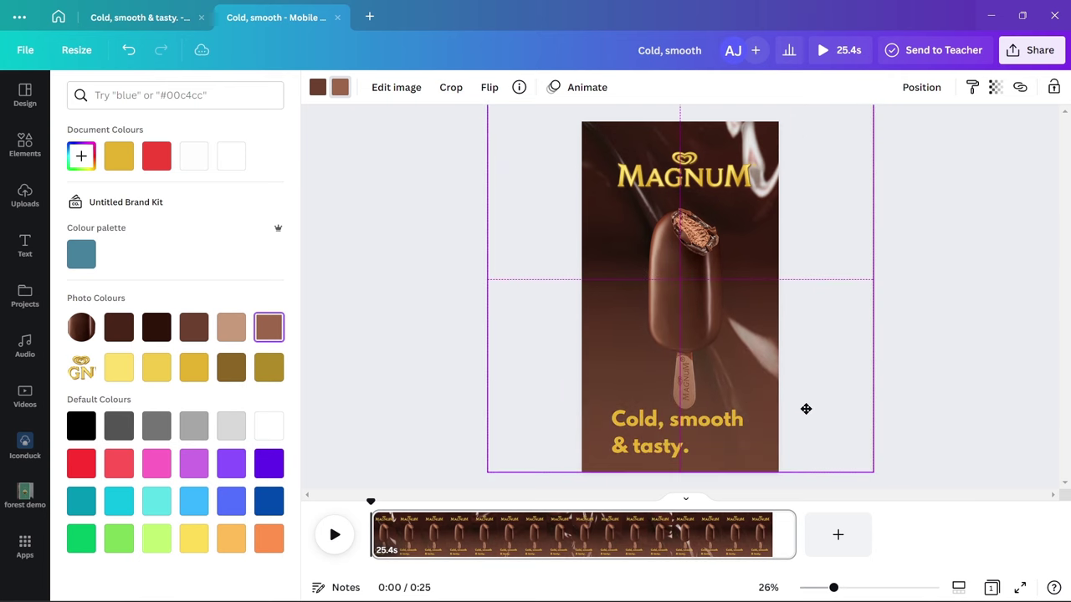
{"action": "left_click", "coordinate": [952, 413]}
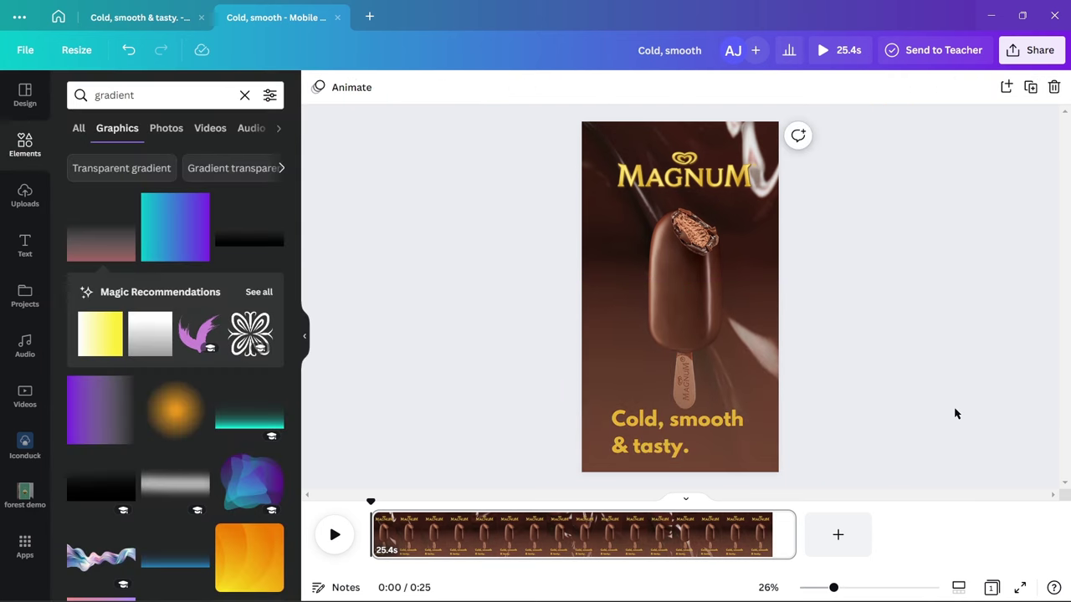
{"action": "left_click", "coordinate": [786, 342]}
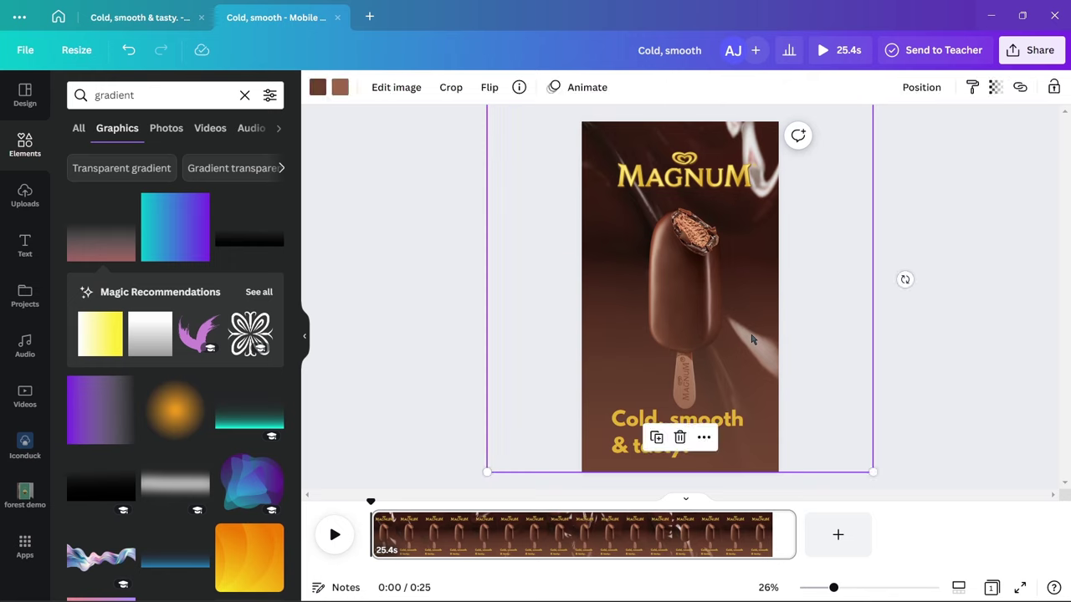
{"action": "left_click", "coordinate": [997, 370]}
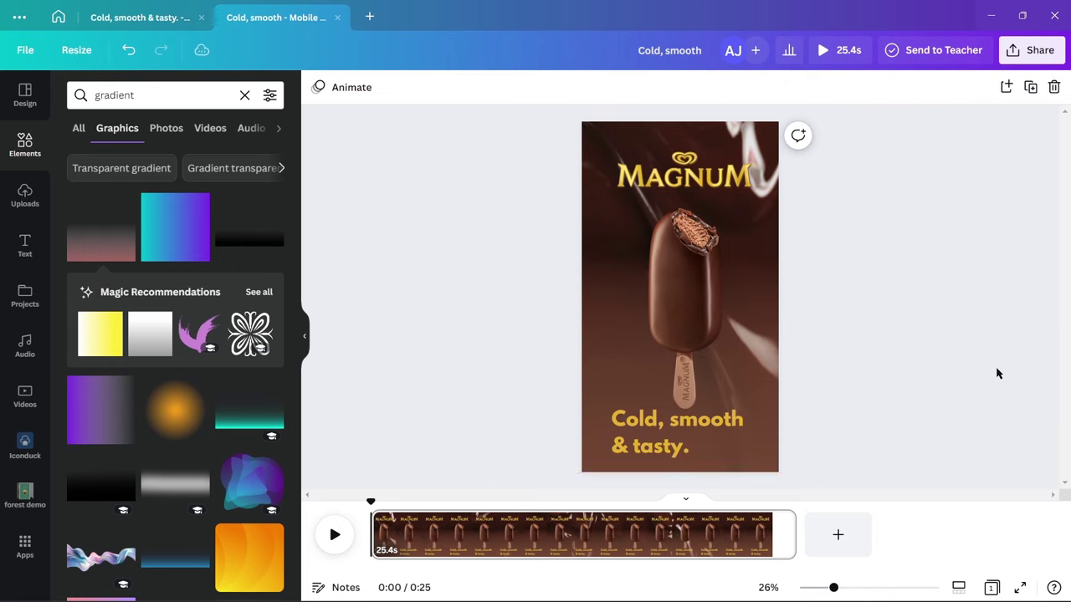
{"action": "left_click", "coordinate": [733, 351]}
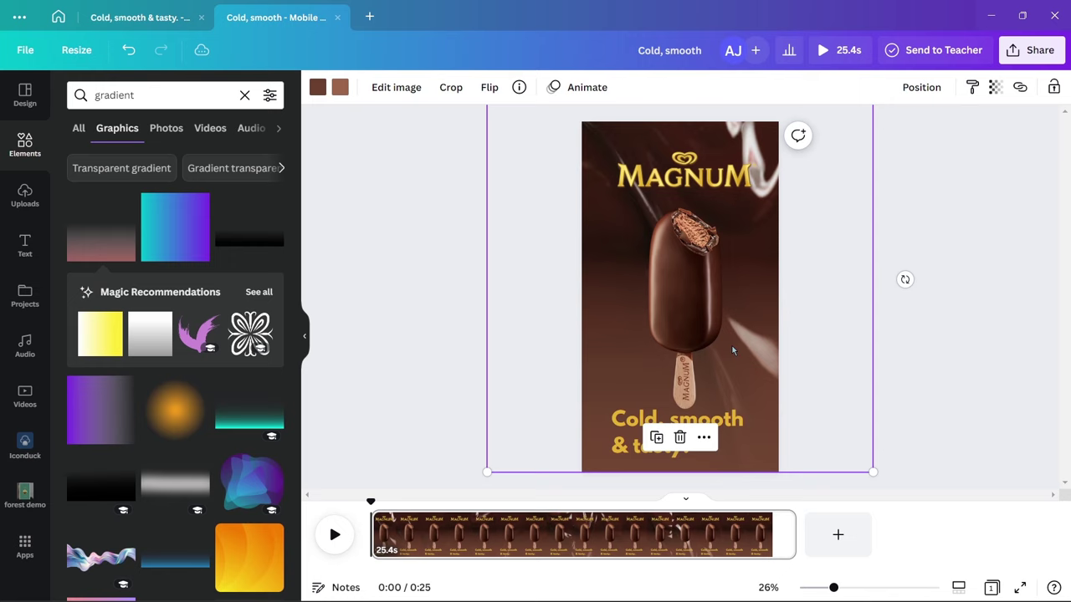
Place the timeline playhead at about 1.6 seconds for the split
{"action": "left_click", "coordinate": [581, 523]}
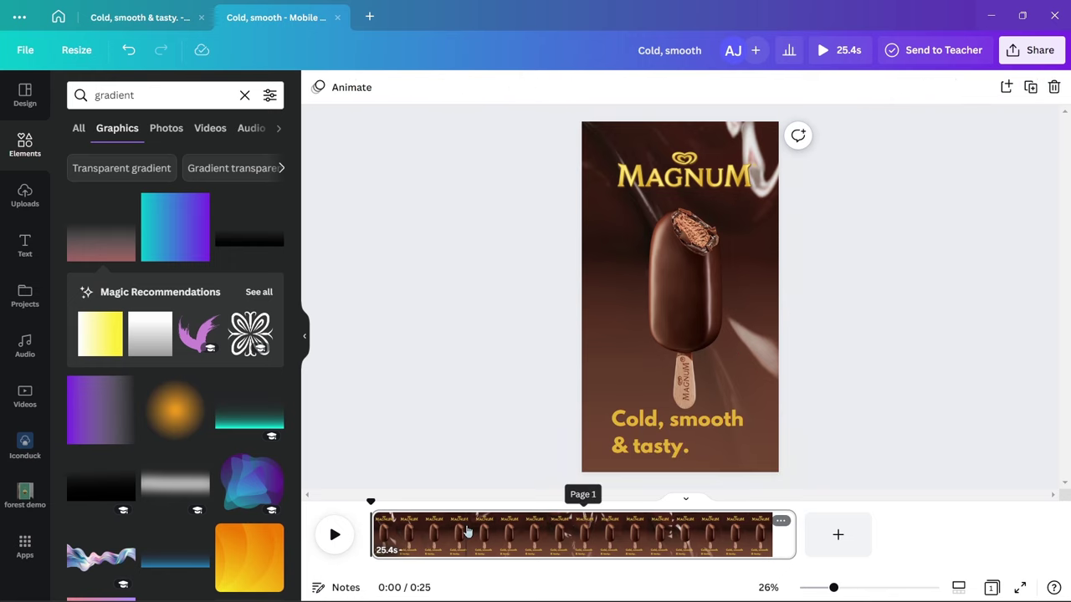
{"action": "left_click", "coordinate": [414, 511]}
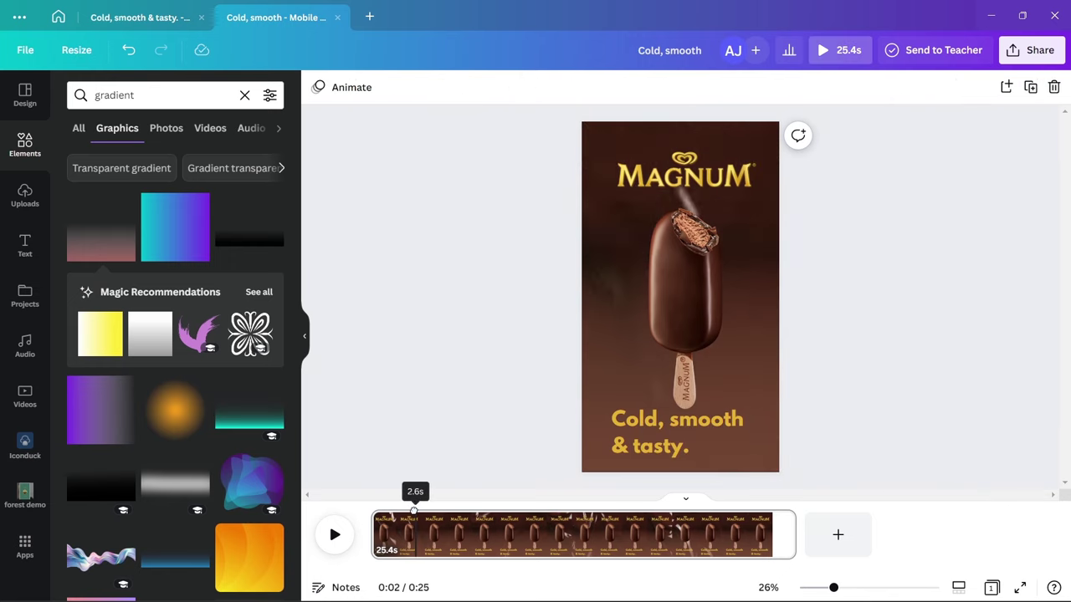
{"action": "left_click", "coordinate": [425, 512]}
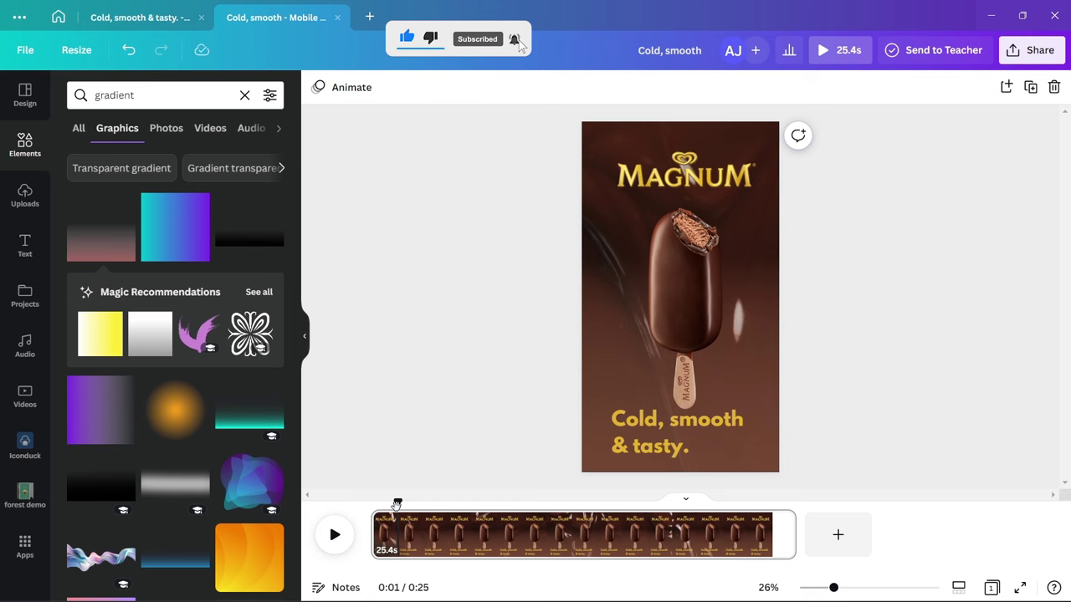
Split the reel at the playhead, blank the second page's video, and duplicate page 1
{"action": "key", "text": "s"}
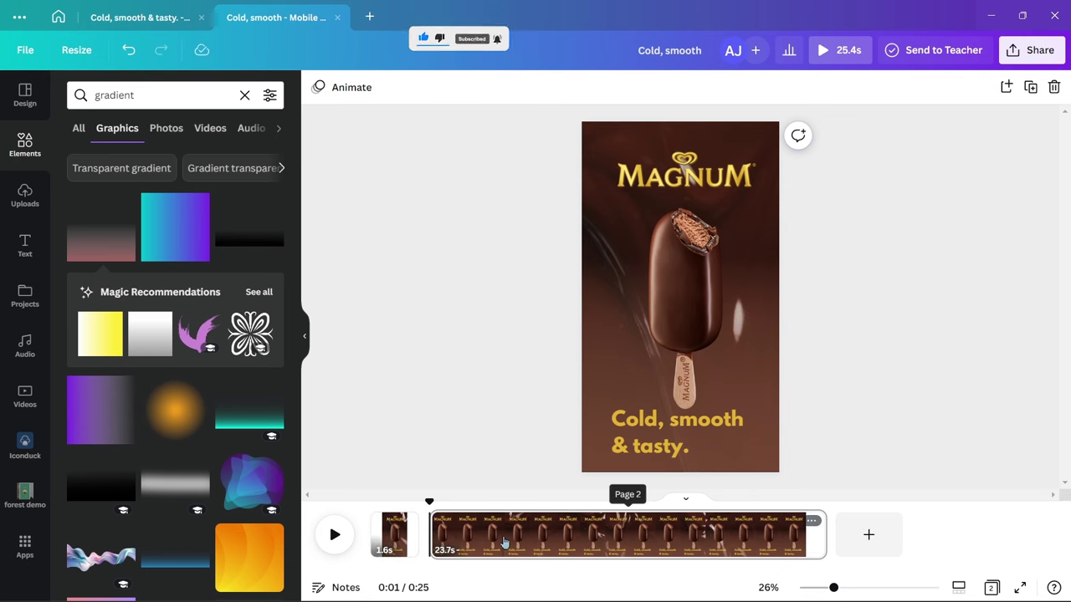
{"action": "left_click", "coordinate": [504, 541]}
{"action": "key", "text": "Delete"}
{"action": "right_click", "coordinate": [402, 531]}
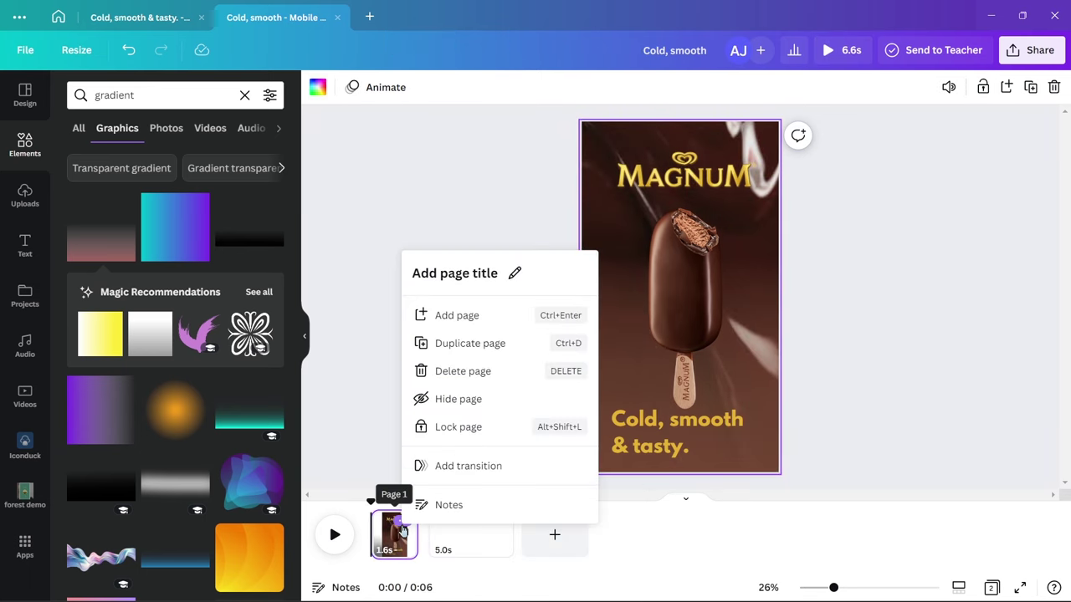
{"action": "left_click", "coordinate": [469, 348]}
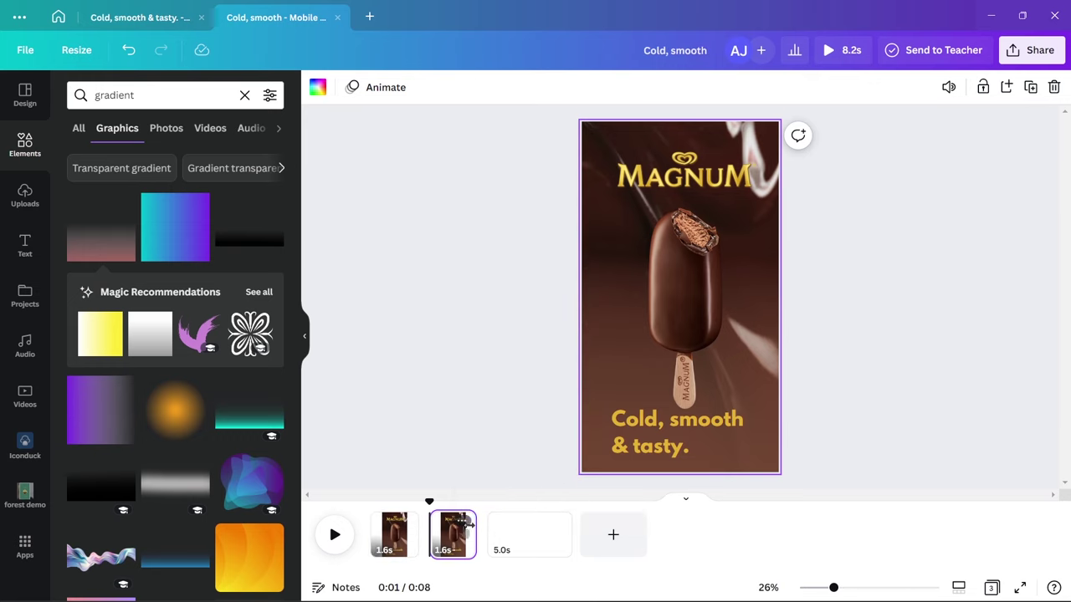
Delete the 'Cold, smooth & tasty.' tagline and MAGNUM logo from the copied page
{"action": "left_click", "coordinate": [702, 443]}
{"action": "key", "text": "Delete"}
{"action": "left_click", "coordinate": [705, 186]}
{"action": "key", "text": "Delete"}
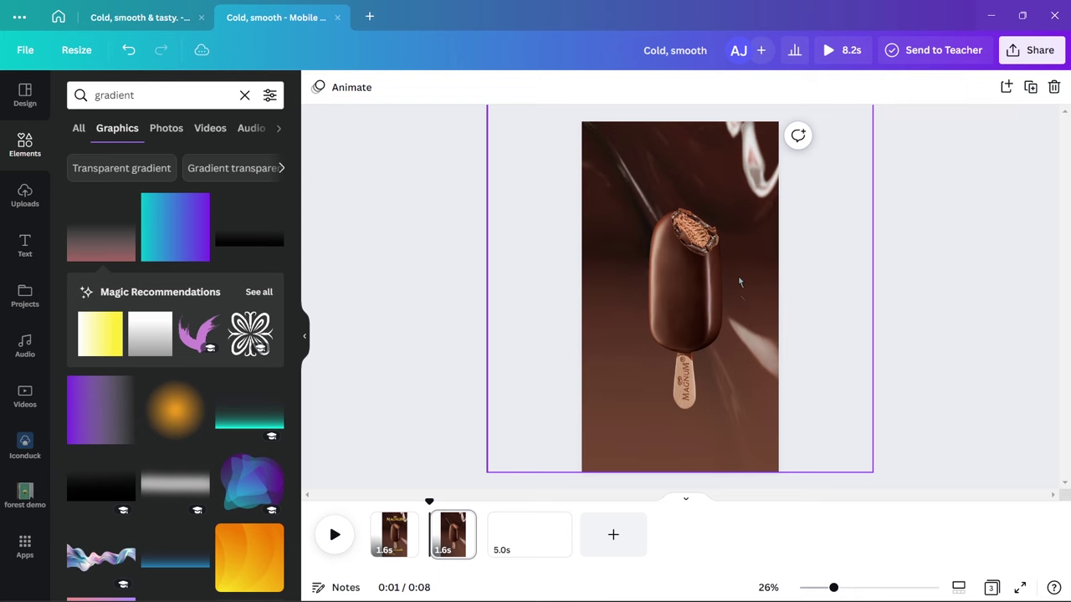
Enlarge and centre the ice-cream bar so it fills the copied page as a close-up
{"action": "left_click", "coordinate": [650, 211]}
{"action": "left_click_drag", "start_coordinate": [649, 205], "coordinate": [665, 328]}
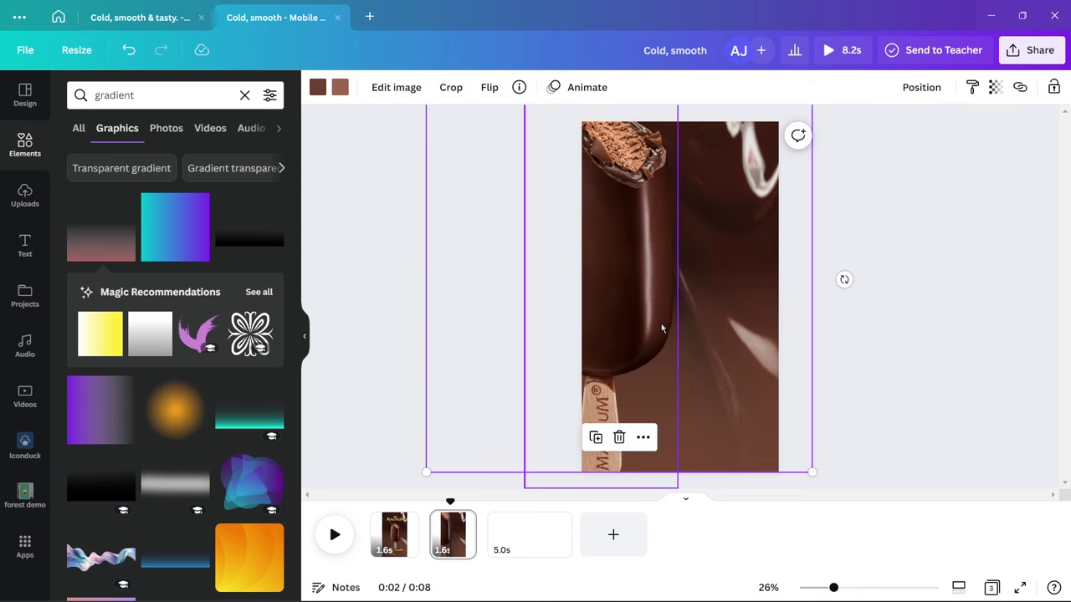
{"action": "left_click_drag", "start_coordinate": [659, 291], "coordinate": [703, 333]}
{"action": "left_click", "coordinate": [793, 342]}
{"action": "left_click", "coordinate": [706, 351]}
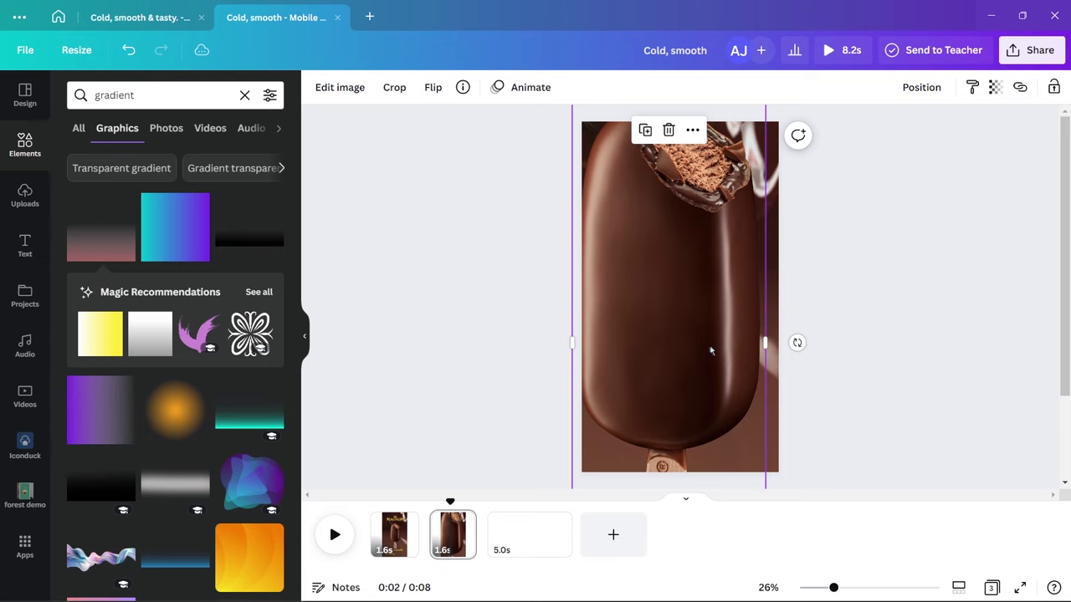
{"action": "left_click", "coordinate": [504, 502]}
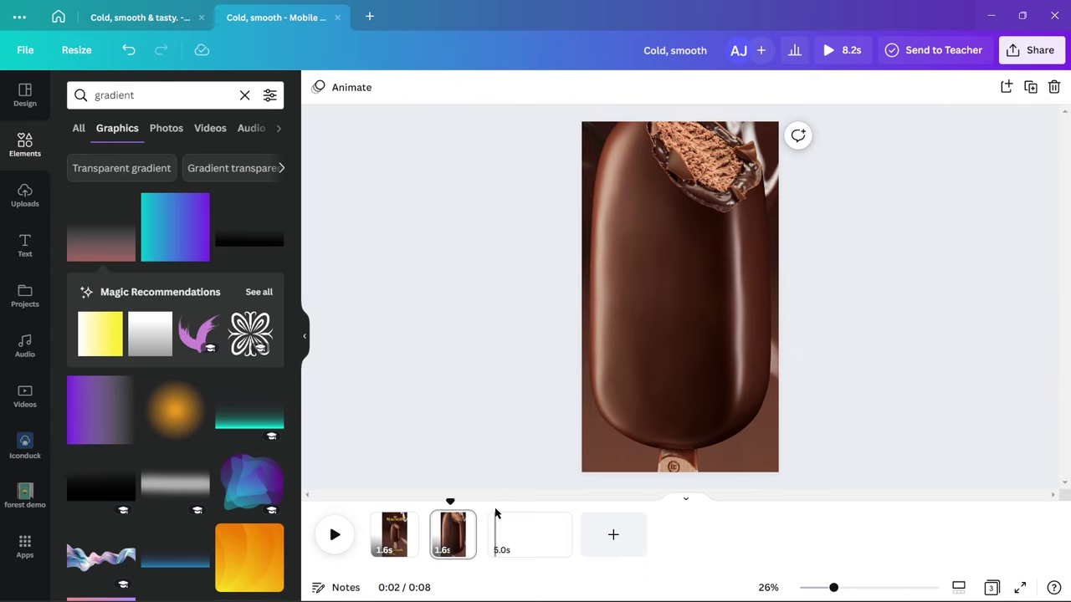
Add the ice-cream scoop video, widen it to page width and move it to the bottom
{"action": "key", "text": "space"}
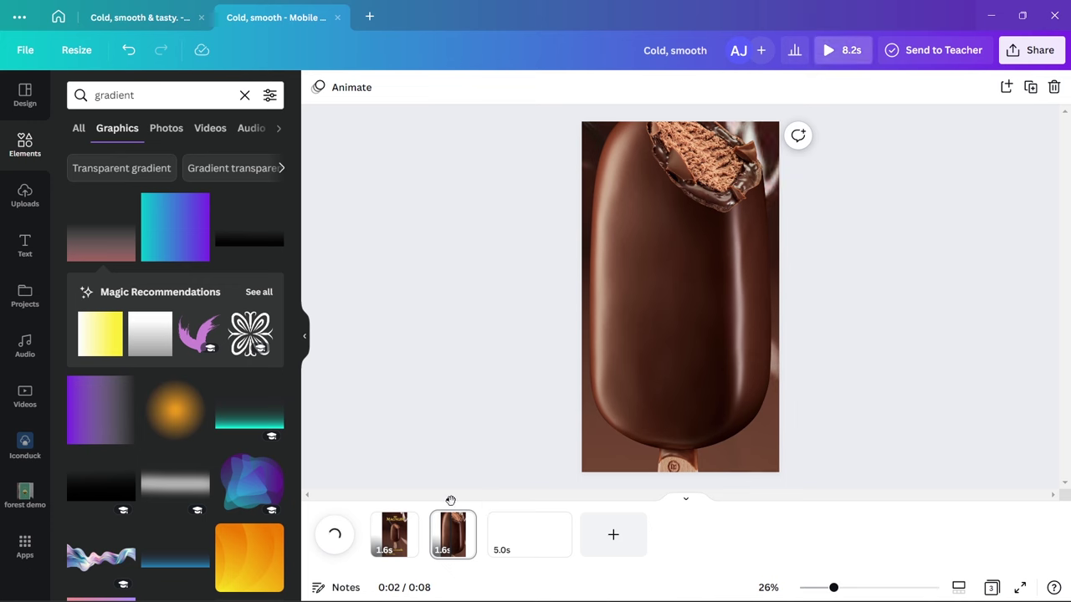
{"action": "left_click", "coordinate": [25, 196]}
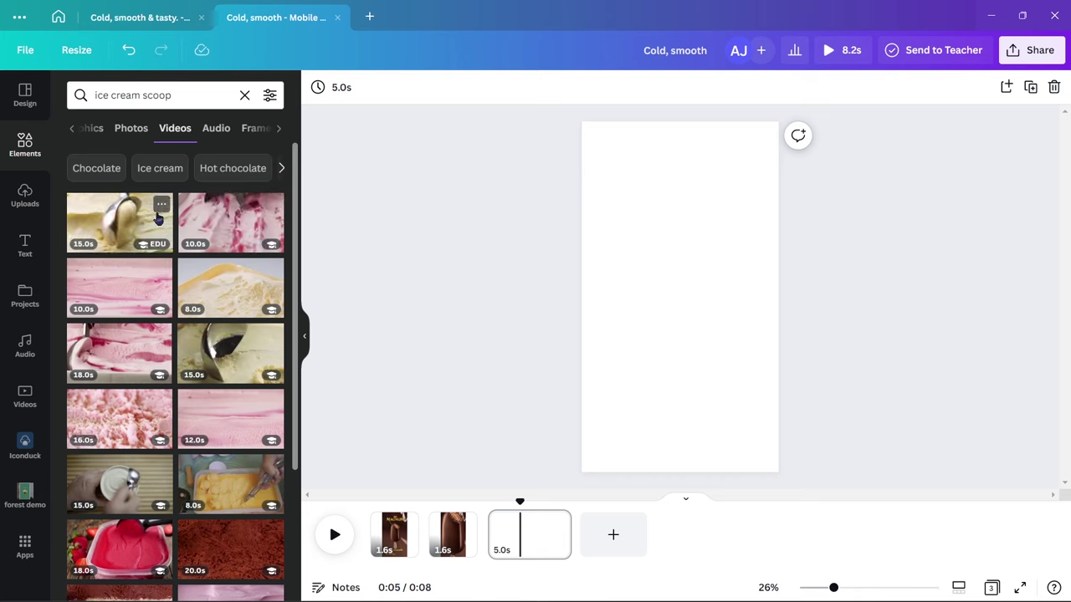
{"action": "left_click", "coordinate": [220, 305]}
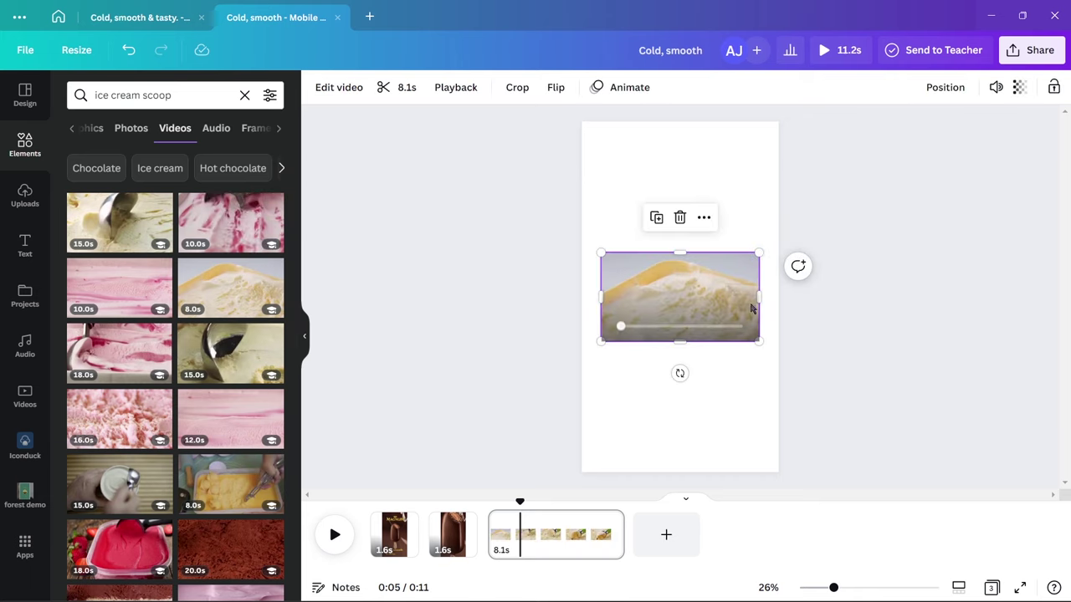
{"action": "left_click", "coordinate": [771, 361]}
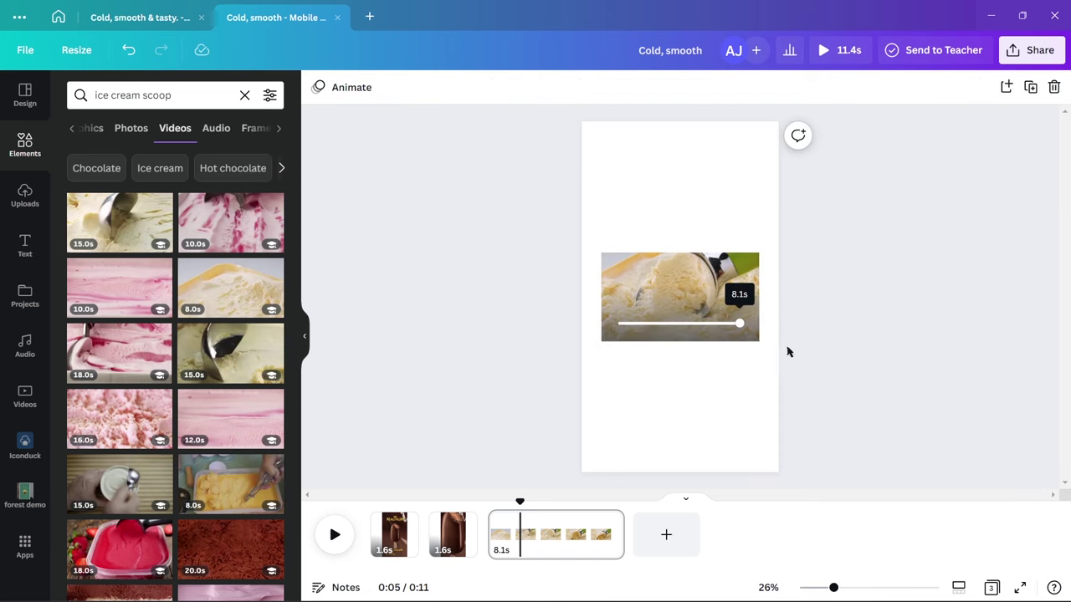
{"action": "left_click", "coordinate": [716, 286]}
{"action": "left_click_drag", "start_coordinate": [759, 343], "coordinate": [792, 360]}
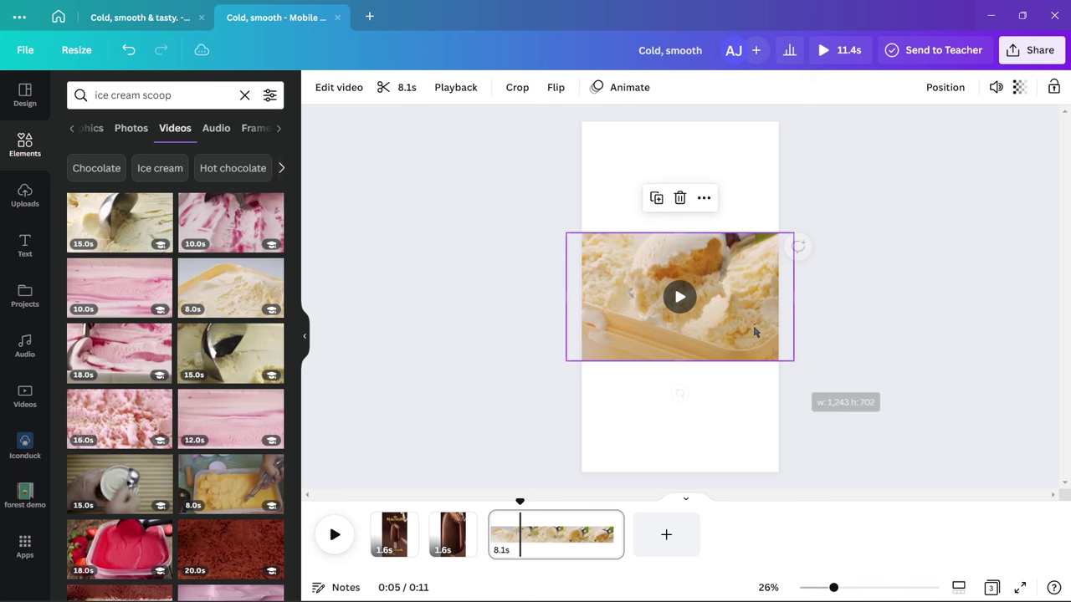
{"action": "left_click_drag", "start_coordinate": [740, 309], "coordinate": [740, 421]}
Trim the video search down to 'chocolate' and run it
{"action": "left_click", "coordinate": [861, 394]}
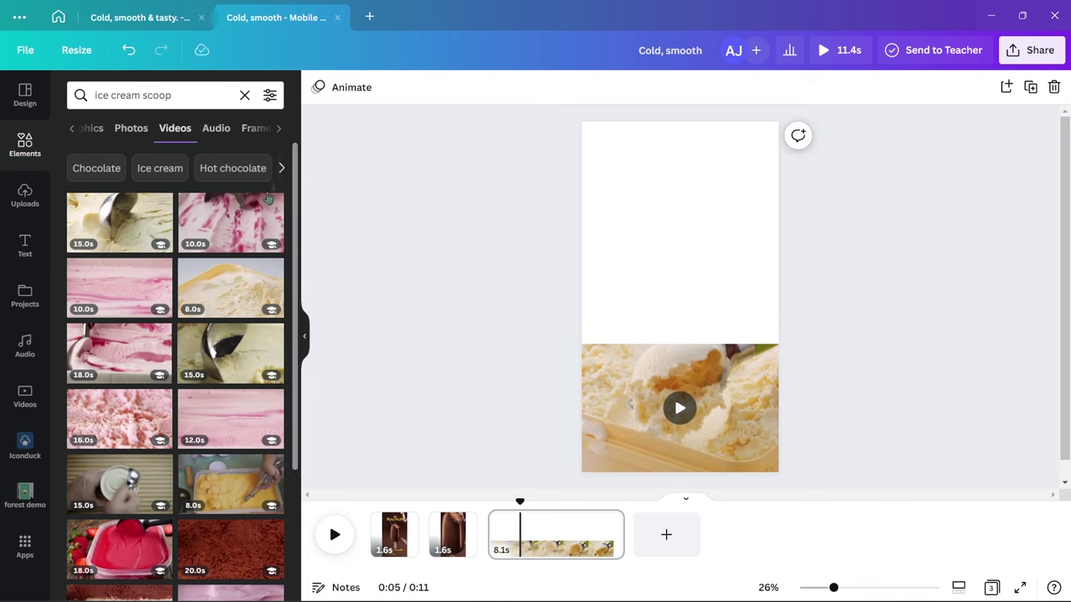
{"action": "left_click", "coordinate": [96, 167]}
{"action": "left_click_drag", "start_coordinate": [144, 94], "coordinate": [193, 96]}
{"action": "key", "text": "Delete"}
{"action": "key", "text": "Delete"}
{"action": "key", "text": "Delete"}
{"action": "key", "text": "Delete"}
{"action": "key", "text": "Delete"}
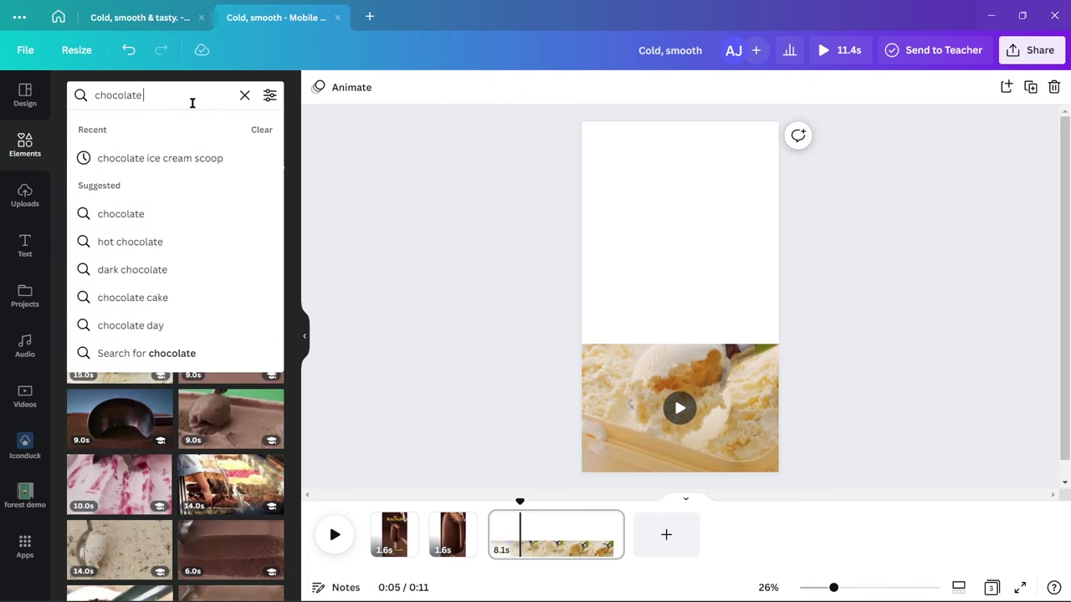
{"action": "key", "text": "Return"}
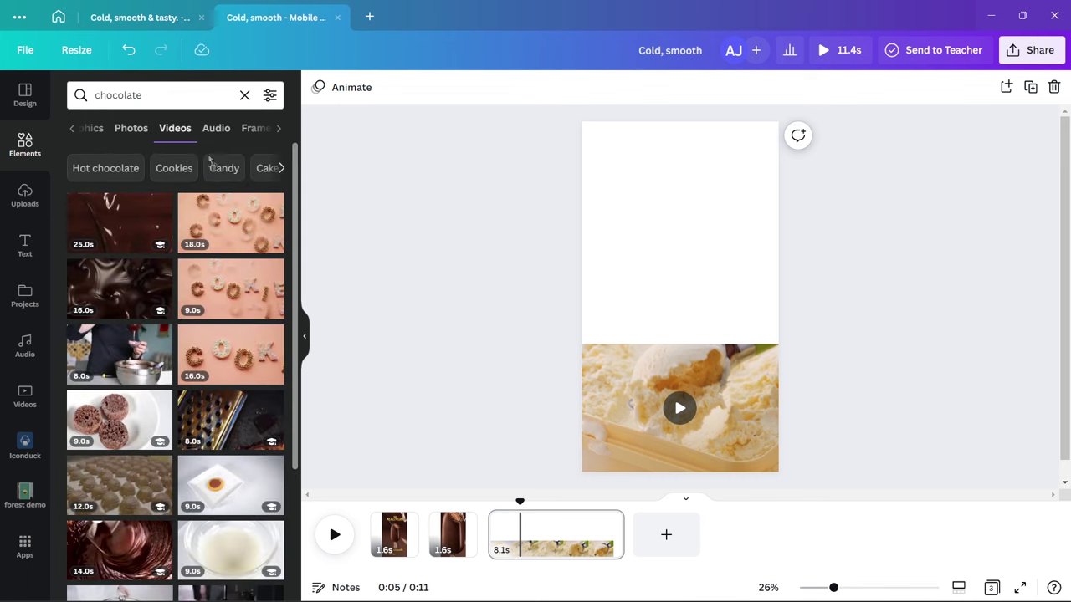
Add the chocolate swirl video and widen it to page width
{"action": "left_click", "coordinate": [132, 276]}
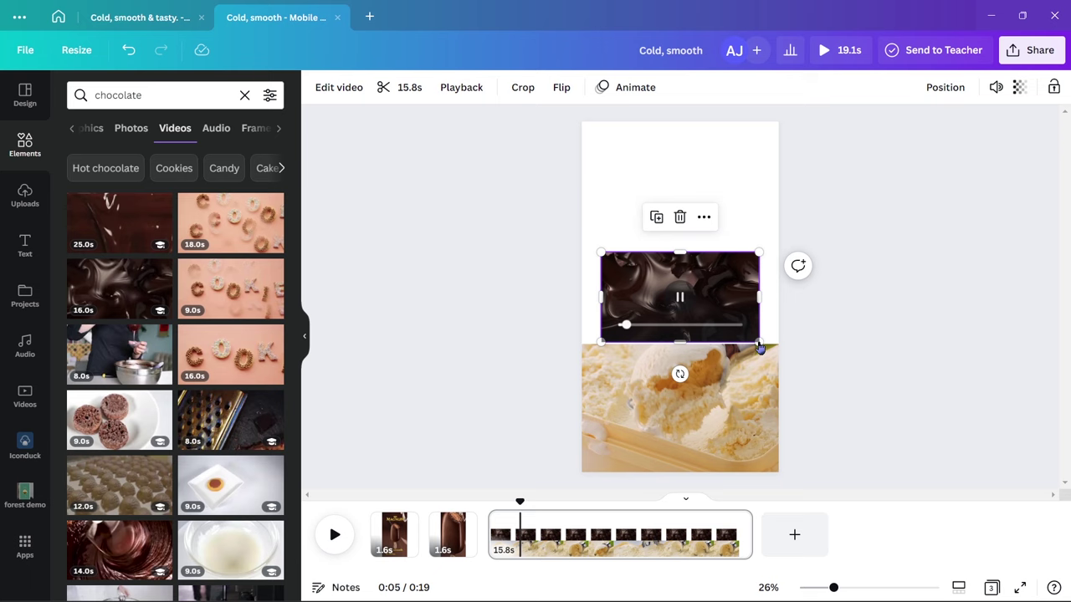
{"action": "left_click_drag", "start_coordinate": [763, 343], "coordinate": [790, 351]}
{"action": "left_click", "coordinate": [829, 363]}
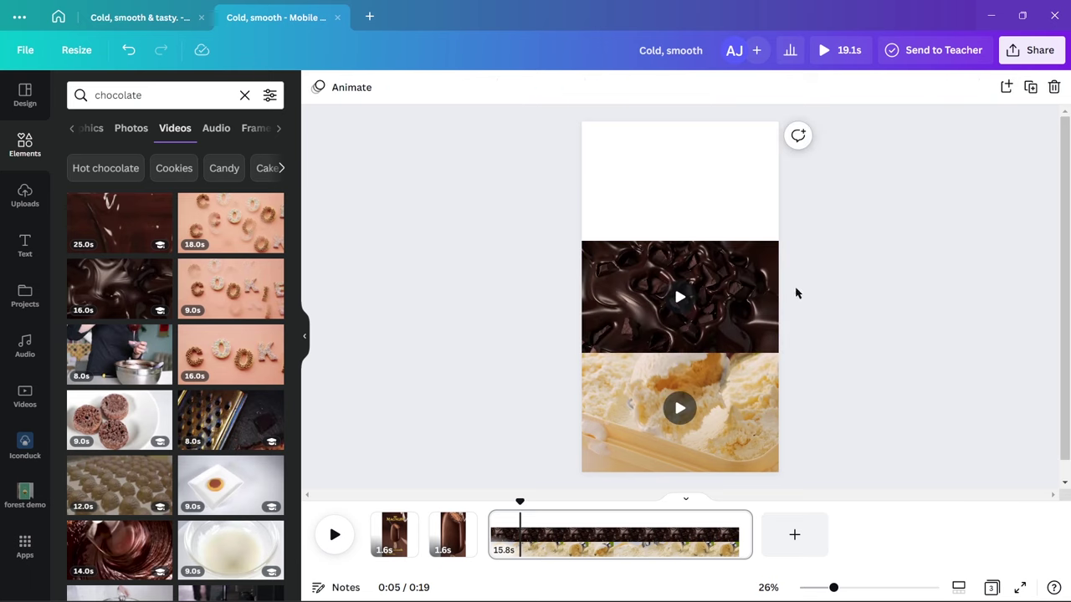
Add a 'chocolate with almonds' video across the top and trim the page to about 4.9 seconds
{"action": "left_click", "coordinate": [182, 96]}
{"action": "type", "text": "with almonds"}
{"action": "key", "text": "Return"}
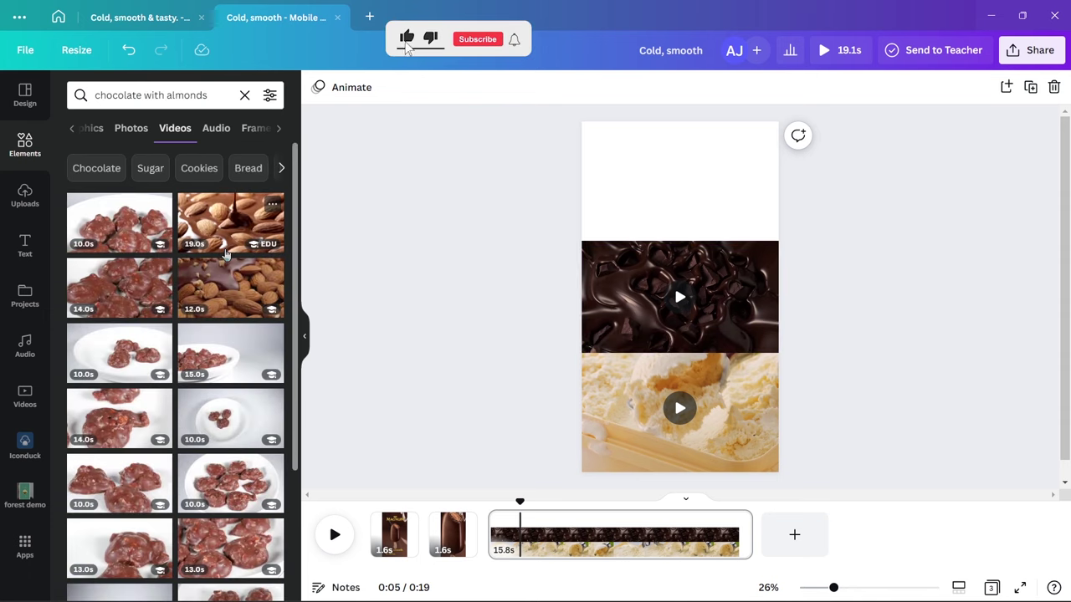
{"action": "scroll", "coordinate": [226, 253], "scroll_direction": "down", "scroll_amount": 5}
{"action": "scroll", "coordinate": [226, 253], "scroll_direction": "up", "scroll_amount": 5}
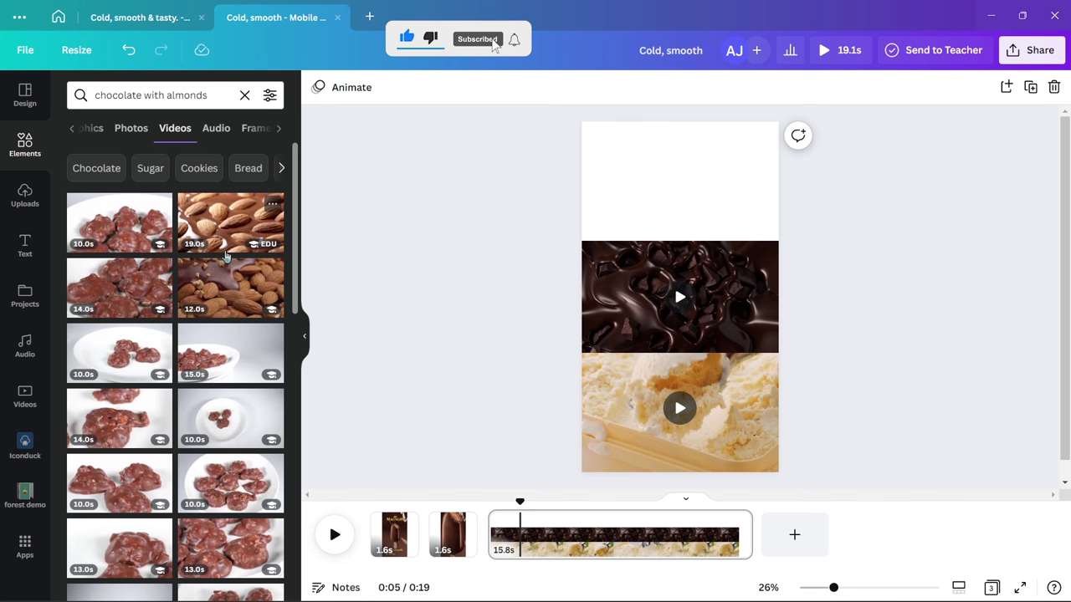
{"action": "left_click", "coordinate": [232, 243]}
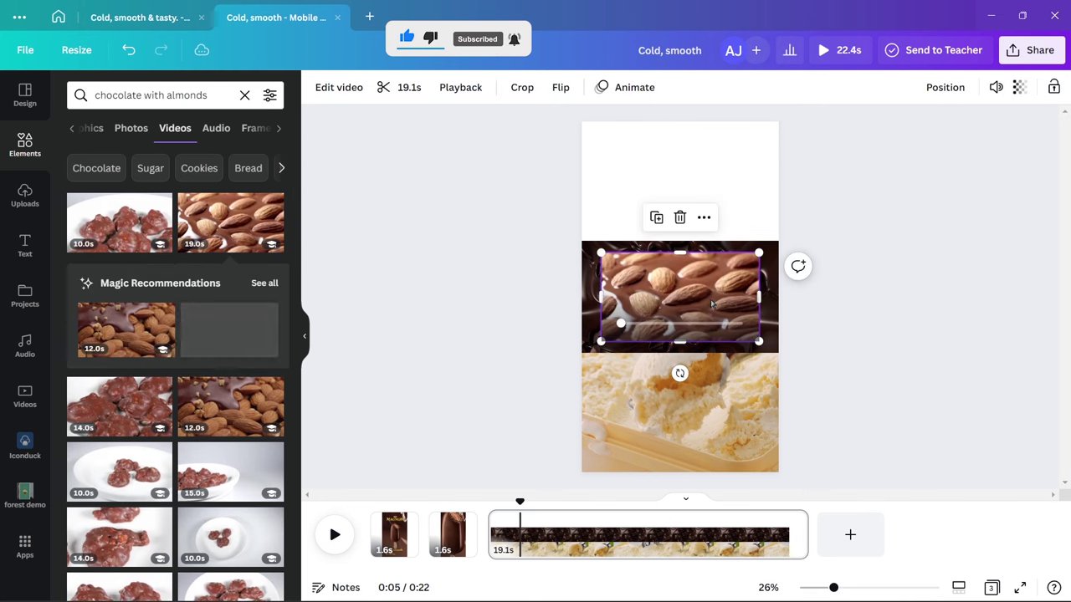
{"action": "left_click_drag", "start_coordinate": [718, 282], "coordinate": [703, 160]}
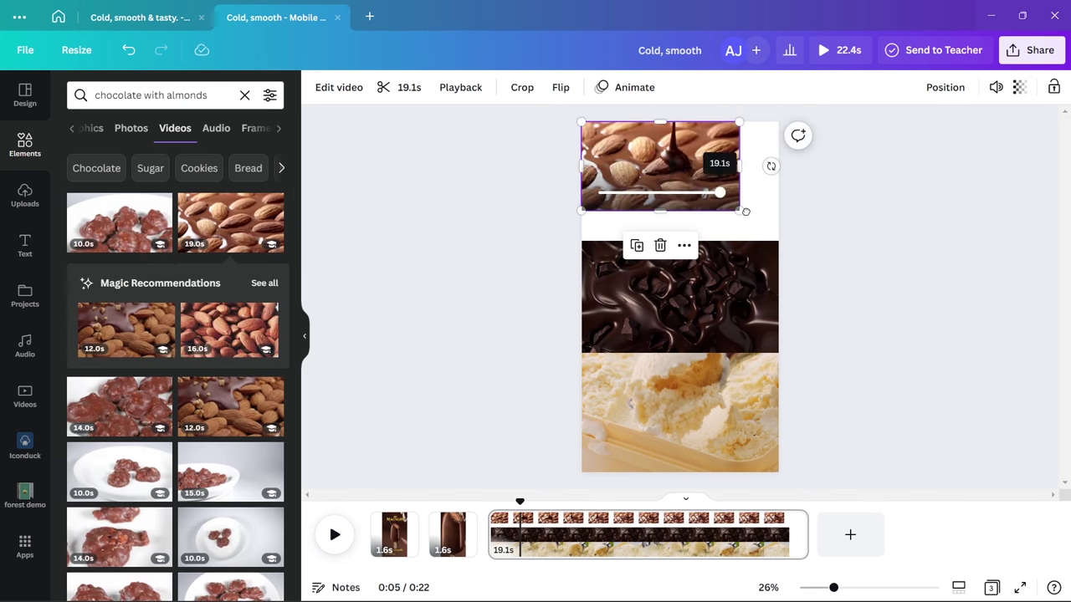
{"action": "left_click_drag", "start_coordinate": [740, 211], "coordinate": [793, 239]}
{"action": "left_click", "coordinate": [839, 307]}
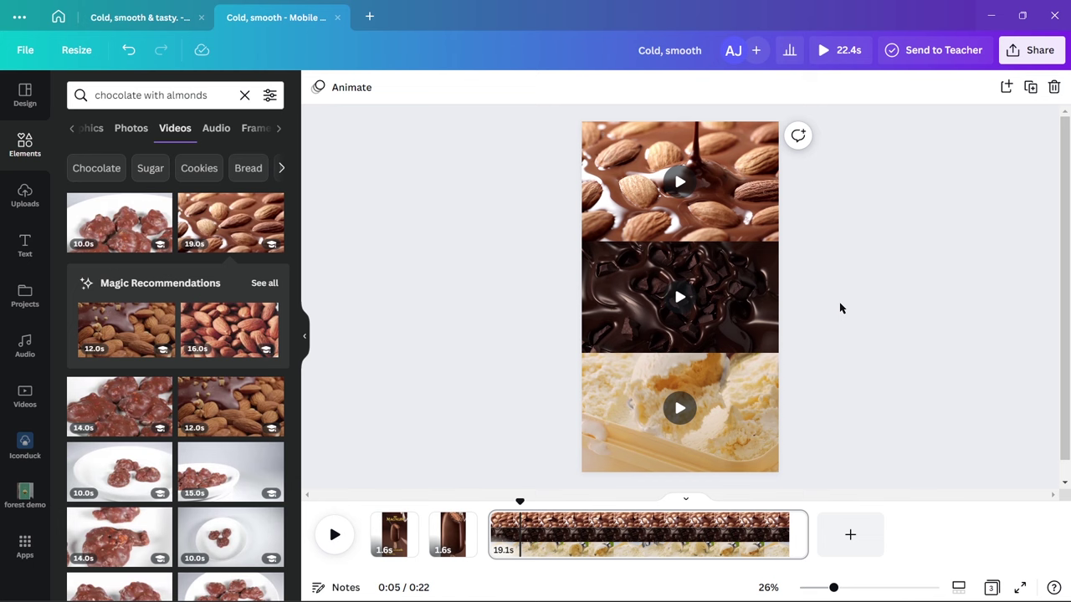
{"action": "left_click_drag", "start_coordinate": [806, 535], "coordinate": [568, 535]}
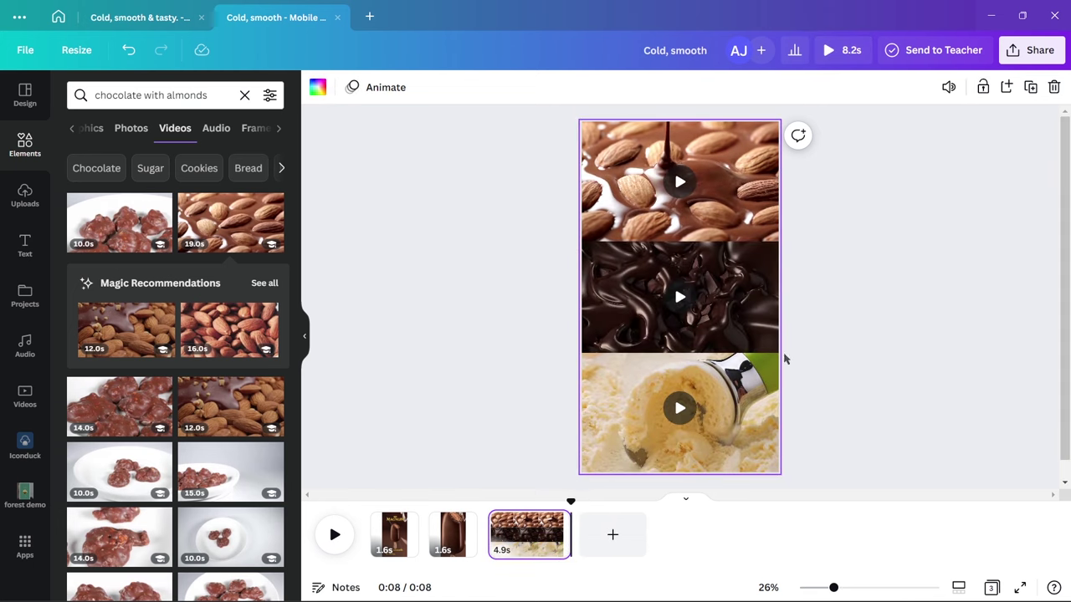
Add an enlarged white RICHER label on the top panel
{"action": "key", "text": "t"}
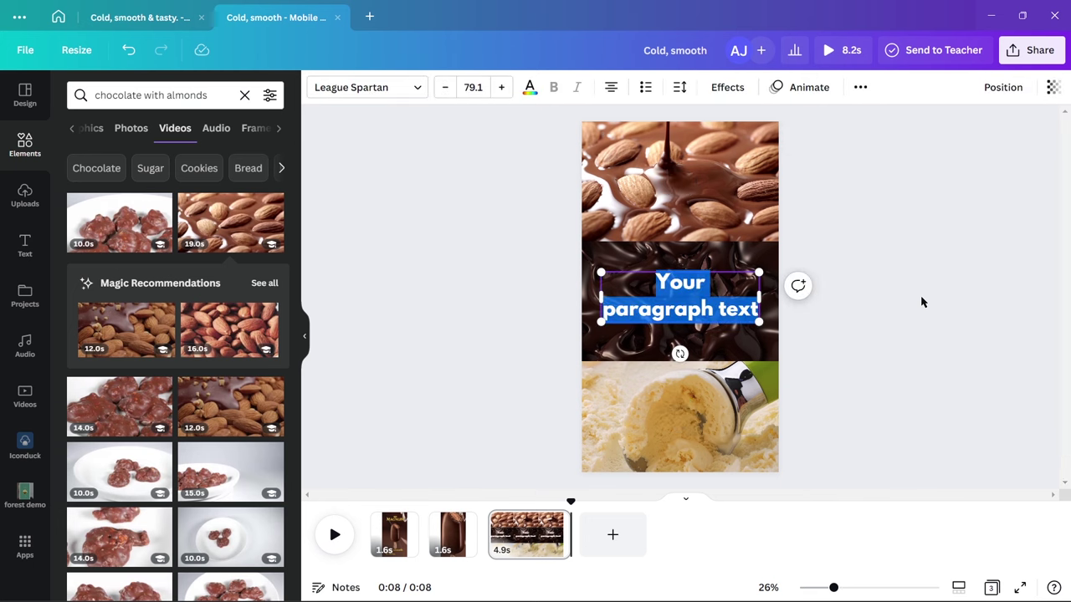
{"action": "key", "text": "Caps_Lock"}
{"action": "type", "text": "RICHER"}
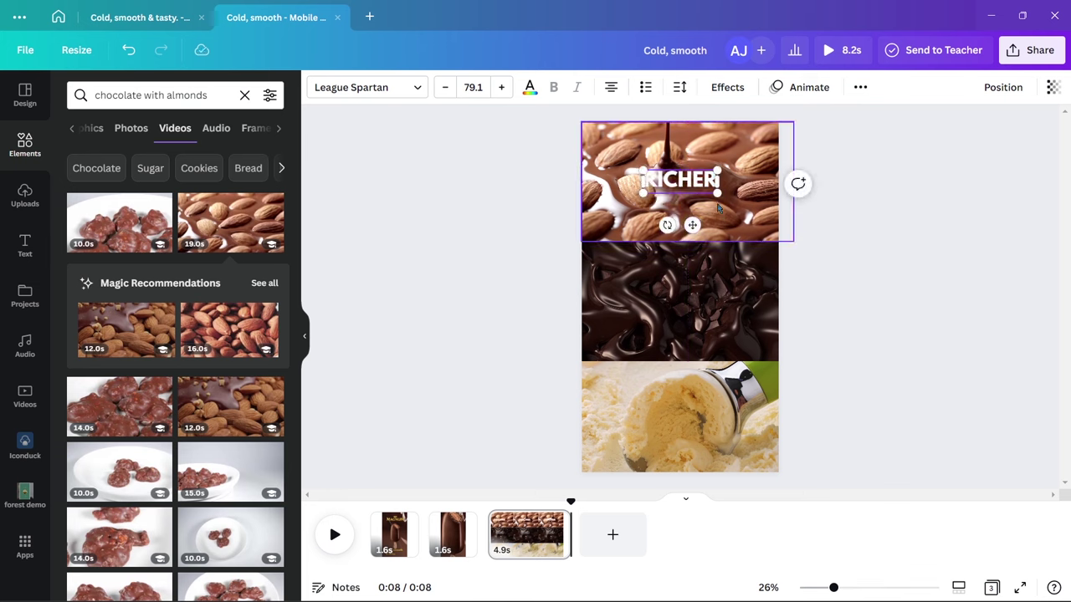
{"action": "left_click_drag", "start_coordinate": [717, 194], "coordinate": [757, 224]}
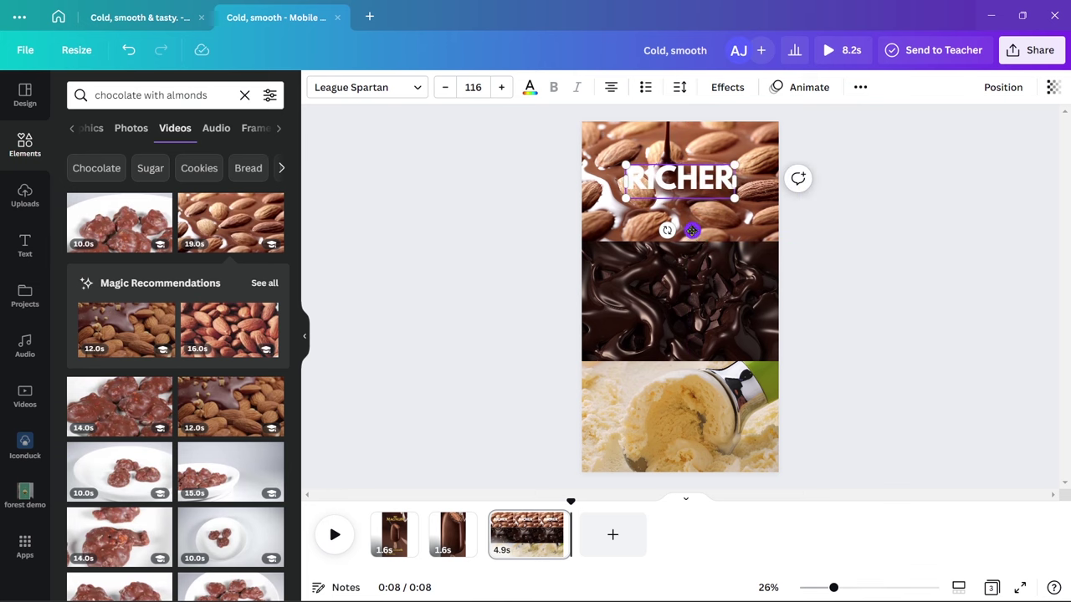
Copy the label onto the lower panels and retype them as TASTIER and SMOOTHER
{"action": "left_click_drag", "start_coordinate": [692, 230], "coordinate": [690, 470]}
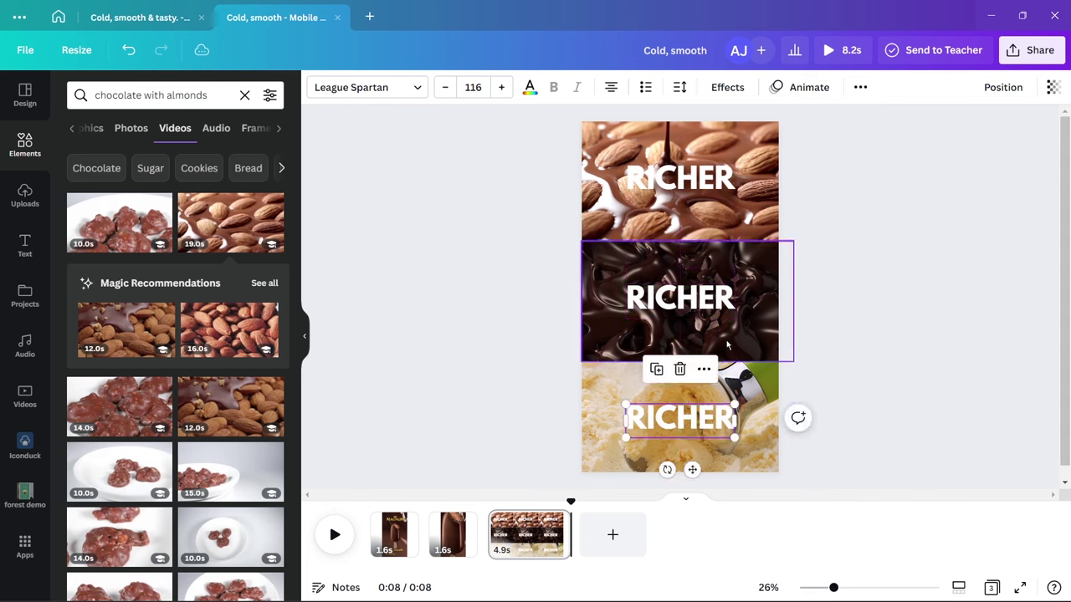
{"action": "left_click", "coordinate": [718, 316]}
{"action": "double_click", "coordinate": [718, 298]}
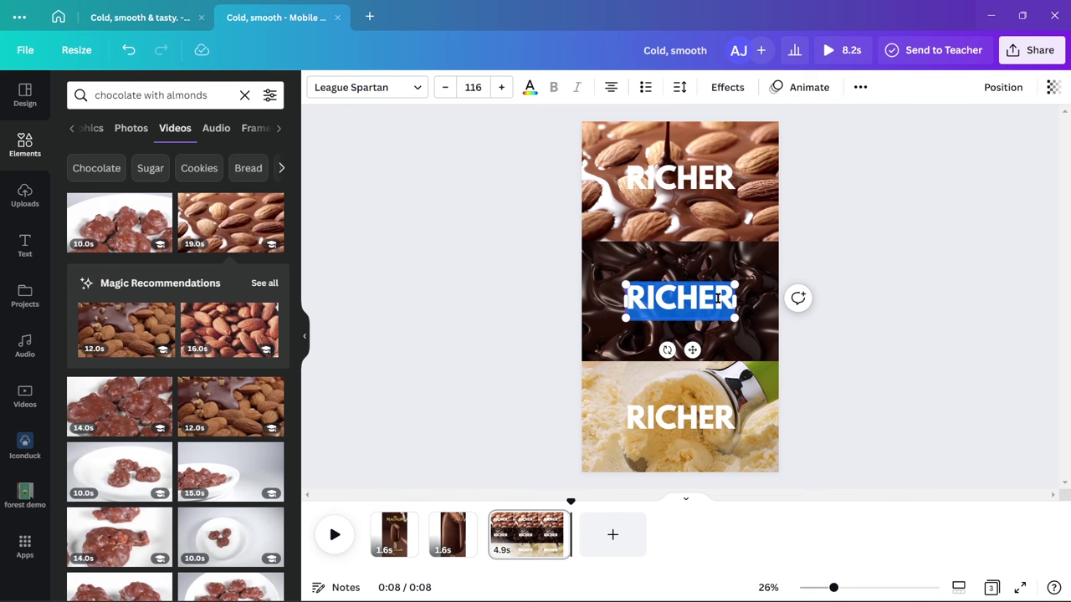
{"action": "type", "text": "TASTIER"}
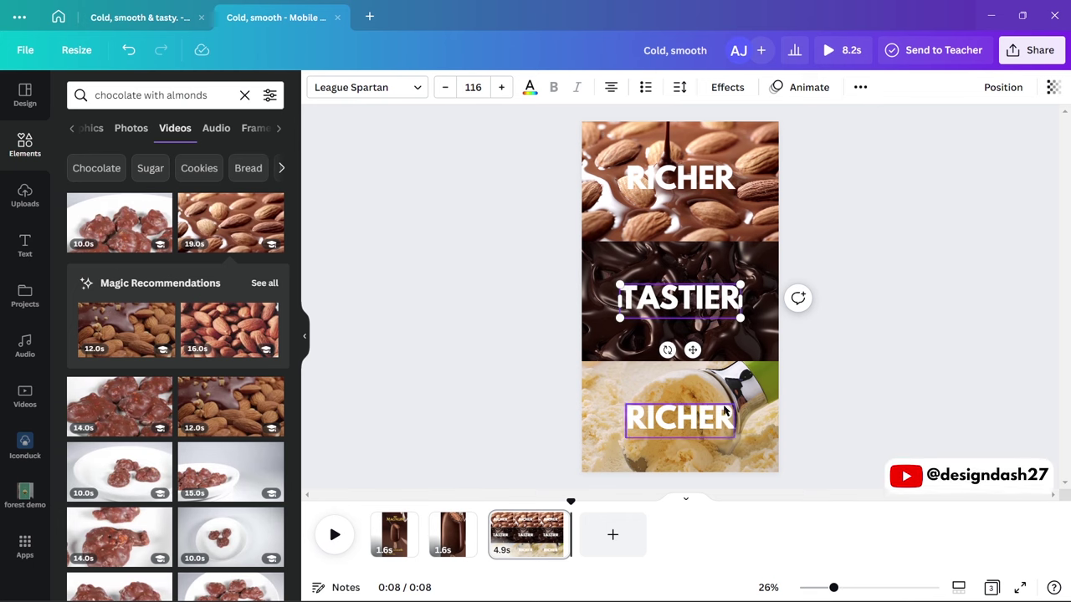
{"action": "left_click", "coordinate": [711, 416]}
{"action": "double_click", "coordinate": [711, 416]}
{"action": "type", "text": "SM"}
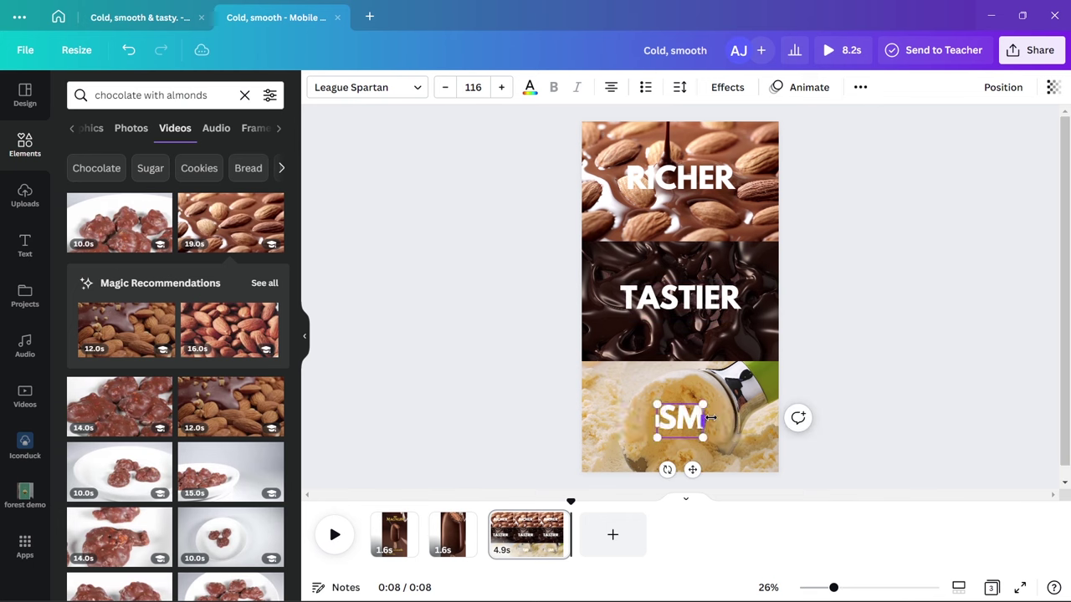
{"action": "type", "text": "OOTHER"}
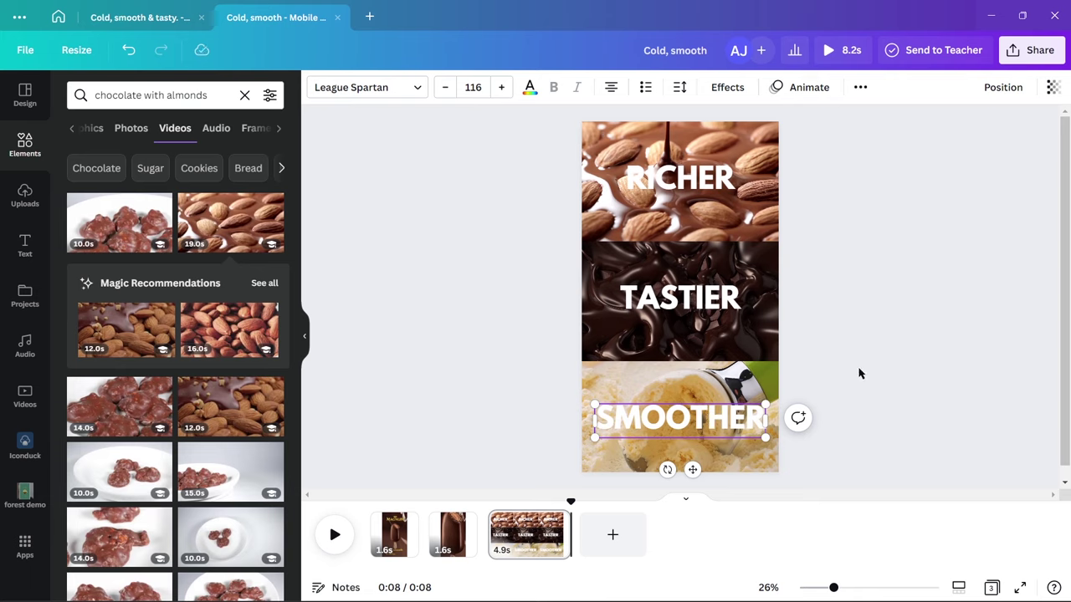
{"action": "left_click", "coordinate": [820, 428]}
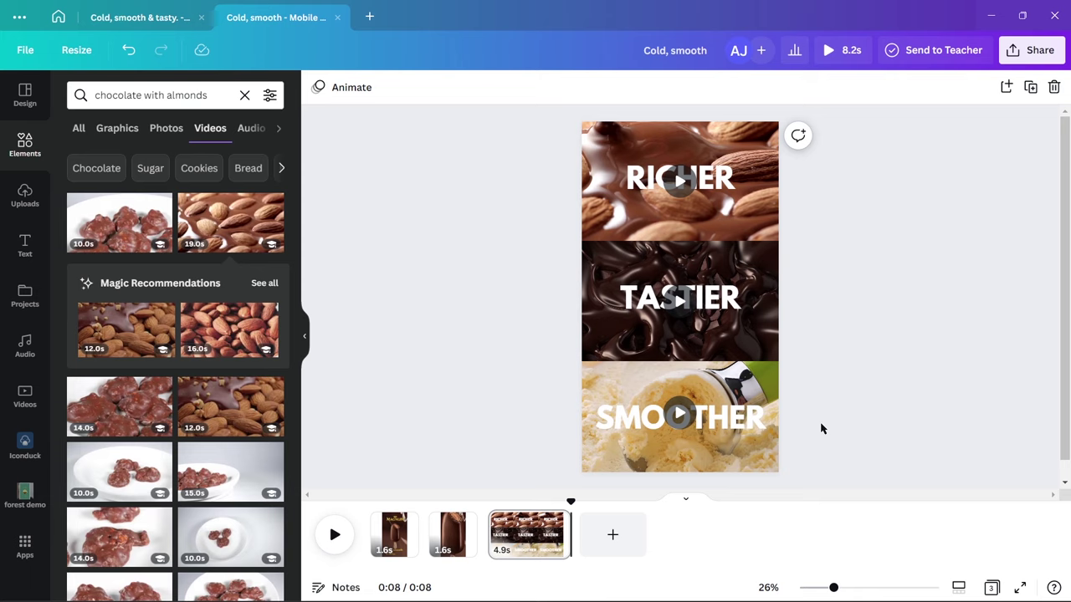
Duplicate the first Magnum page, move the copy to the end, and duplicate it again
{"action": "left_click", "coordinate": [404, 521]}
{"action": "left_click", "coordinate": [483, 334]}
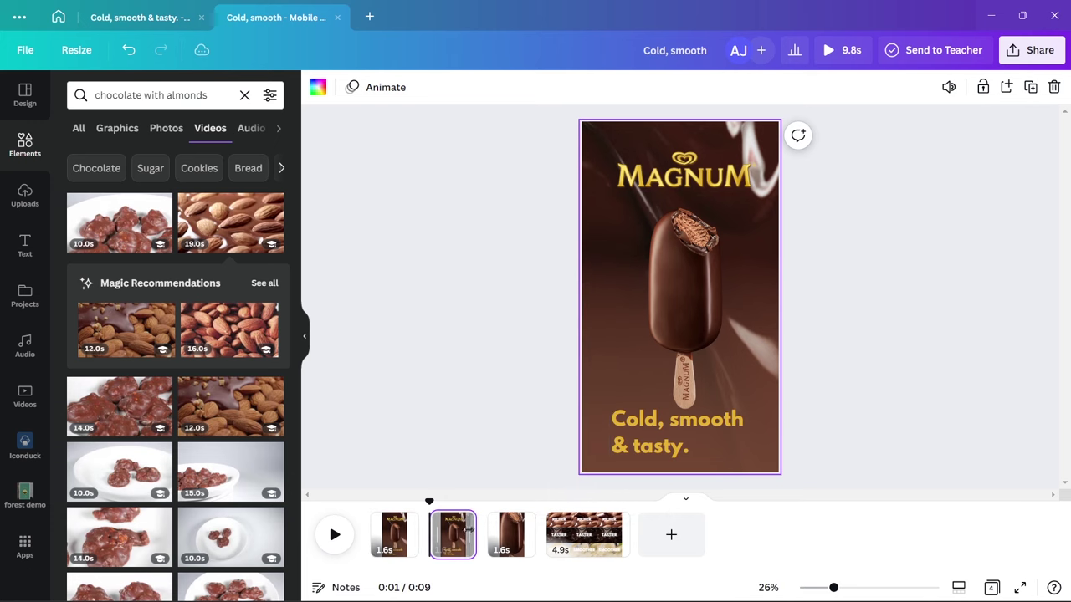
{"action": "left_click_drag", "start_coordinate": [459, 545], "coordinate": [602, 534]}
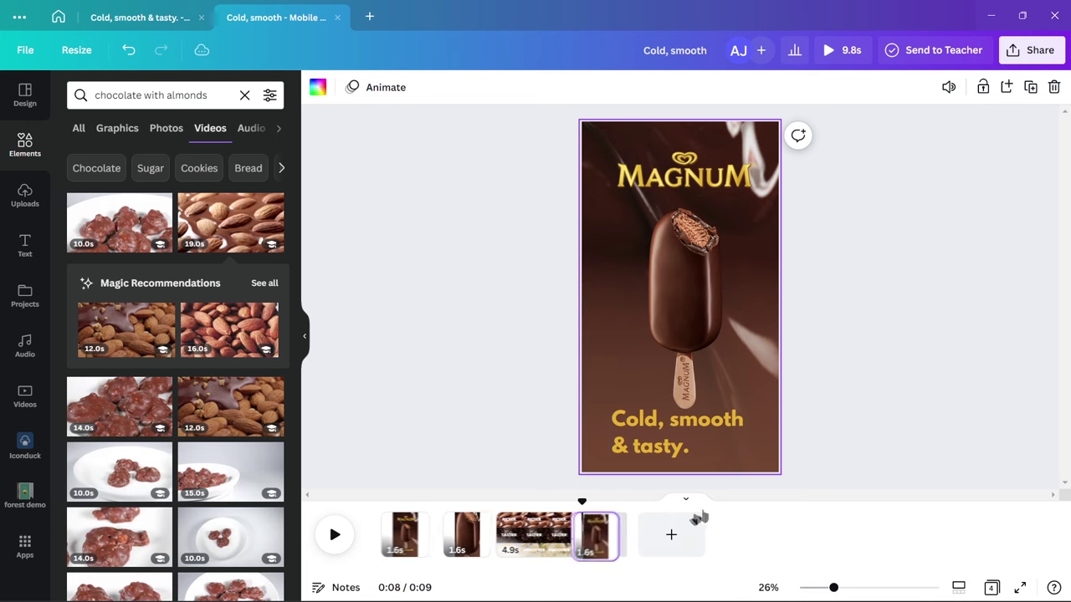
{"action": "right_click", "coordinate": [751, 463]}
{"action": "left_click", "coordinate": [710, 335]}
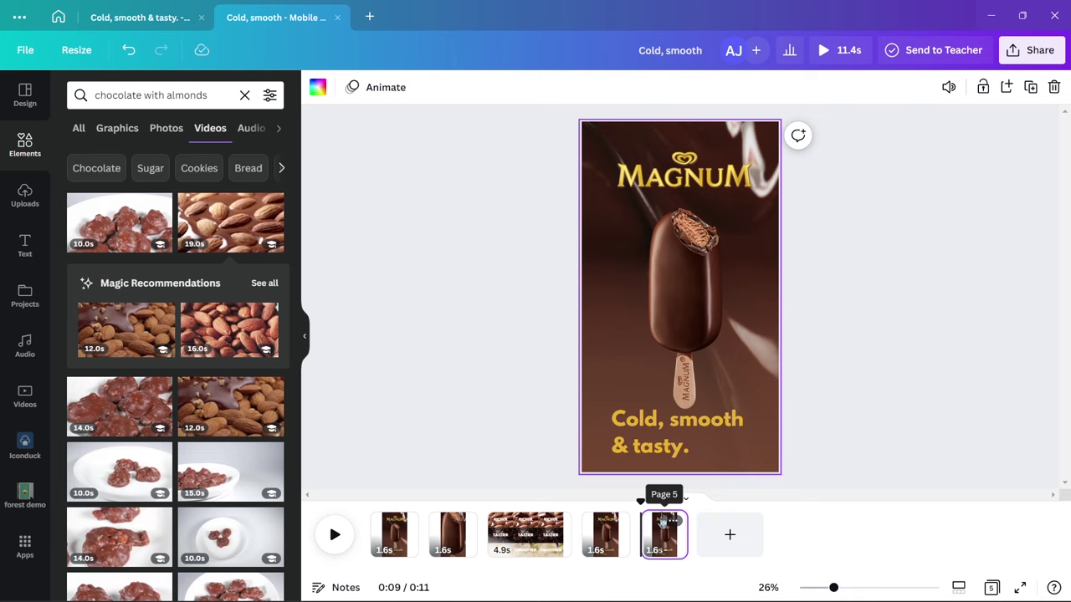
On the final page, delete the tagline and enlarge and lower the ice-cream bar
{"action": "left_click", "coordinate": [650, 435]}
{"action": "key", "text": "Delete"}
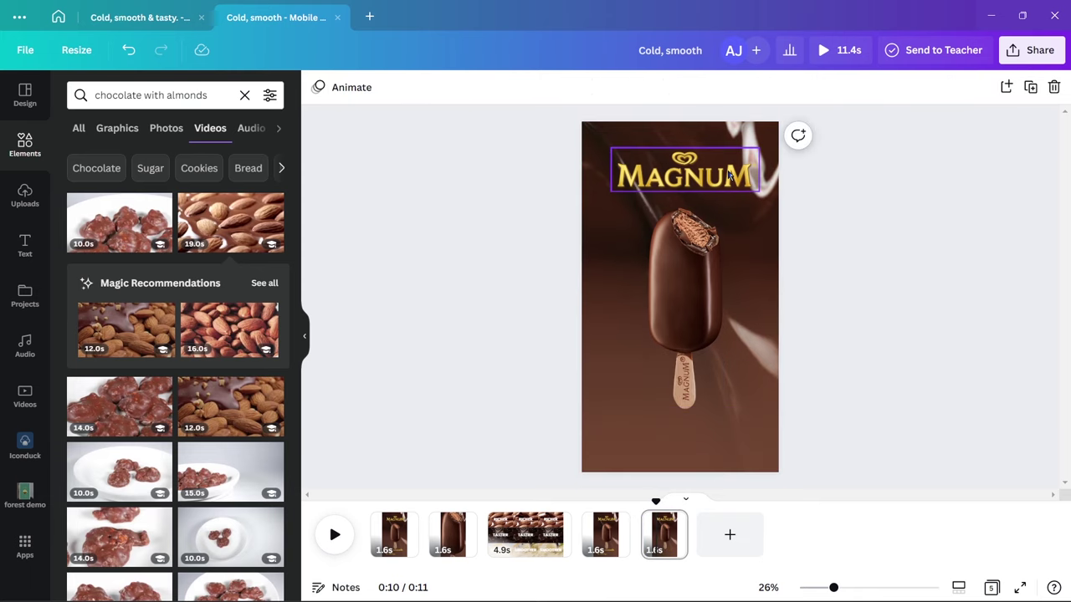
{"action": "left_click", "coordinate": [697, 331]}
{"action": "left_click_drag", "start_coordinate": [725, 410], "coordinate": [780, 469]}
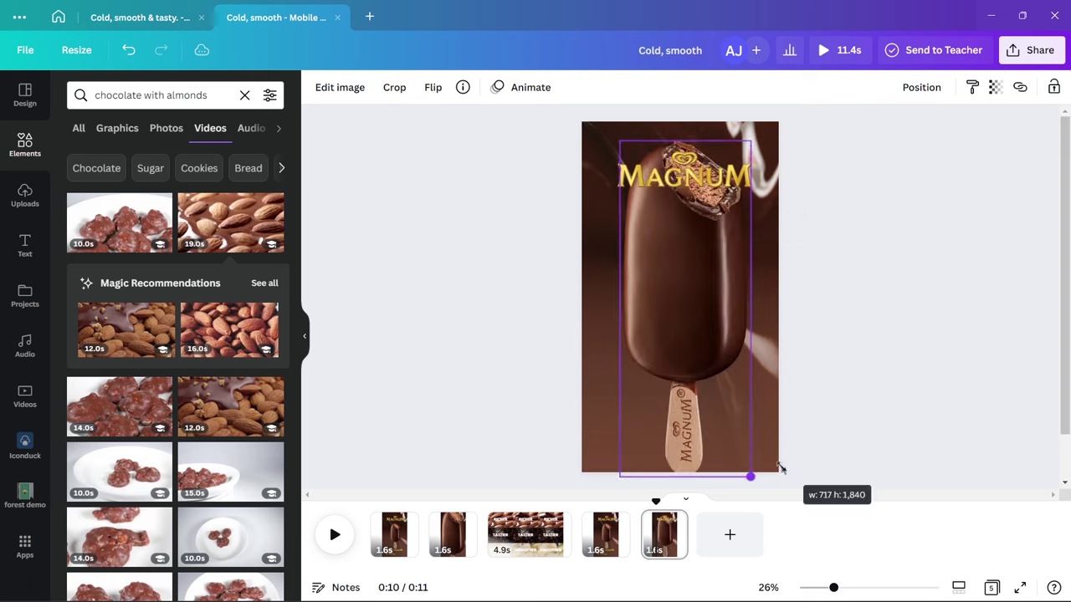
{"action": "left_click_drag", "start_coordinate": [705, 328], "coordinate": [712, 423]}
{"action": "left_click_drag", "start_coordinate": [703, 364], "coordinate": [697, 412]}
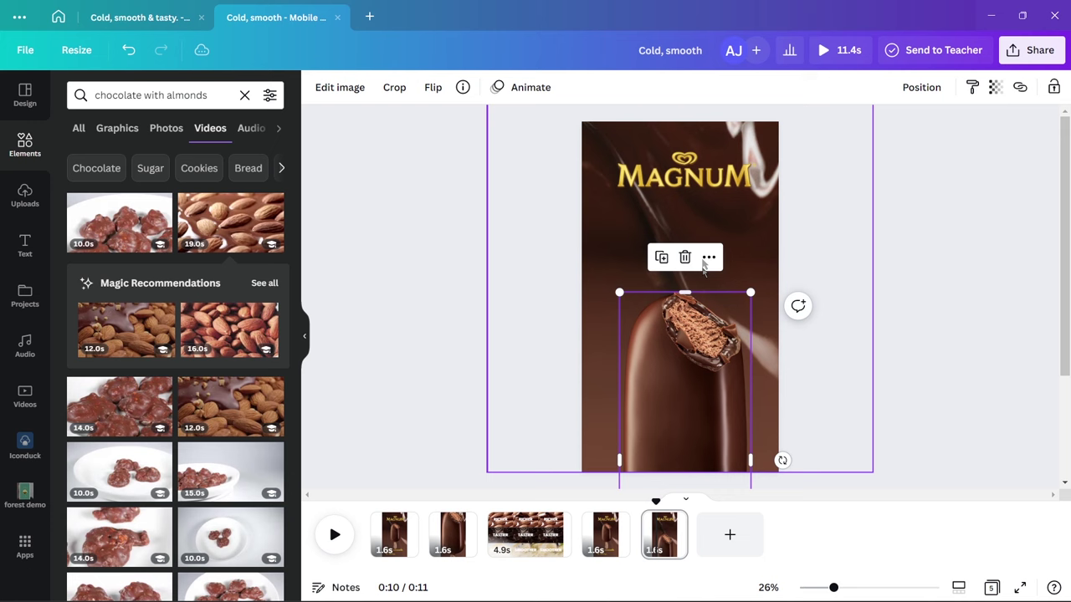
Lower and slightly enlarge the MAGNUM logo, then play the reel from the start
{"action": "left_click_drag", "start_coordinate": [699, 178], "coordinate": [698, 240]}
{"action": "left_click_drag", "start_coordinate": [760, 214], "coordinate": [767, 202]}
{"action": "left_click", "coordinate": [841, 296]}
{"action": "key", "text": "space"}
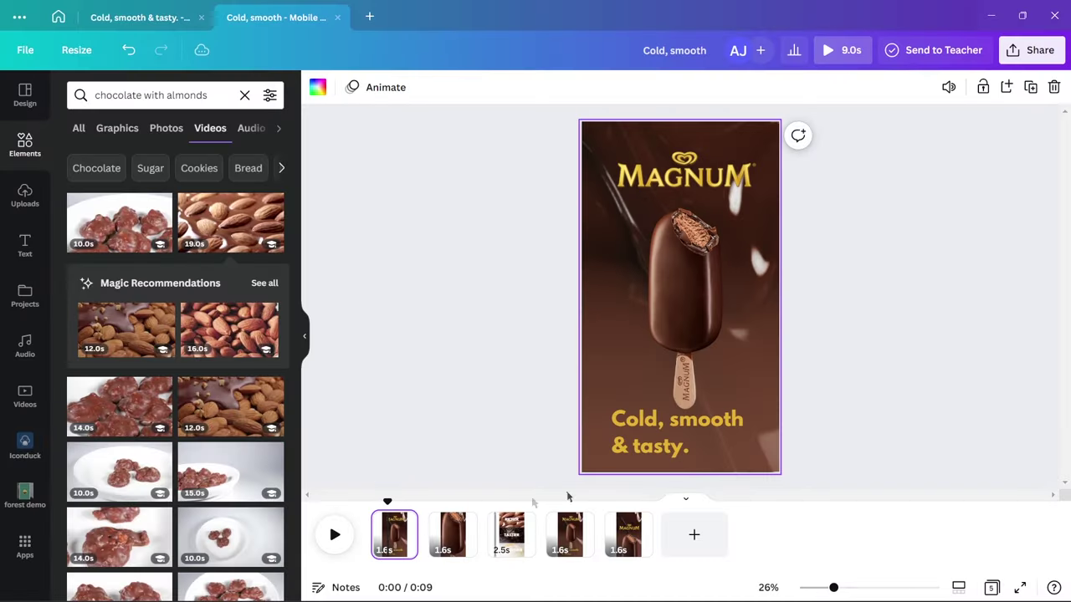
Give the first page's ice cream bar a Breathe animation that scales in
{"action": "left_click", "coordinate": [663, 291]}
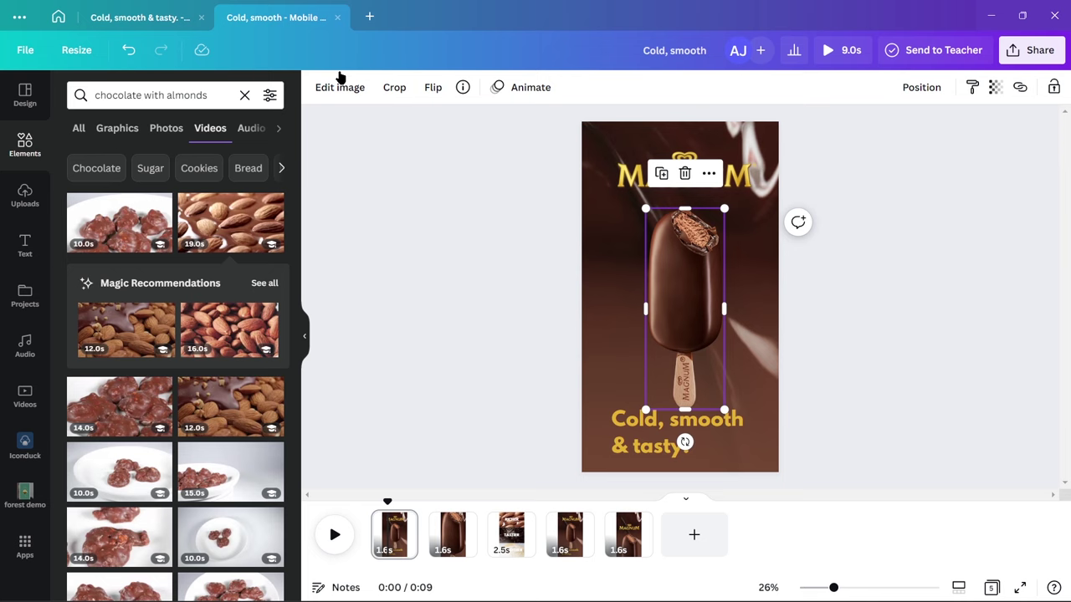
{"action": "left_click", "coordinate": [513, 84]}
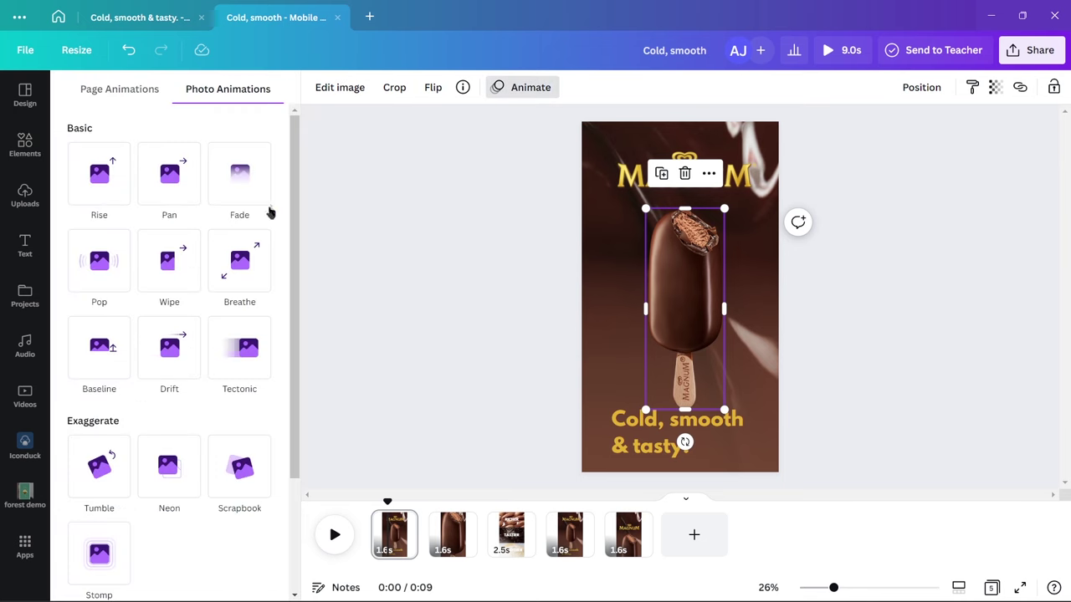
{"action": "left_click", "coordinate": [244, 262]}
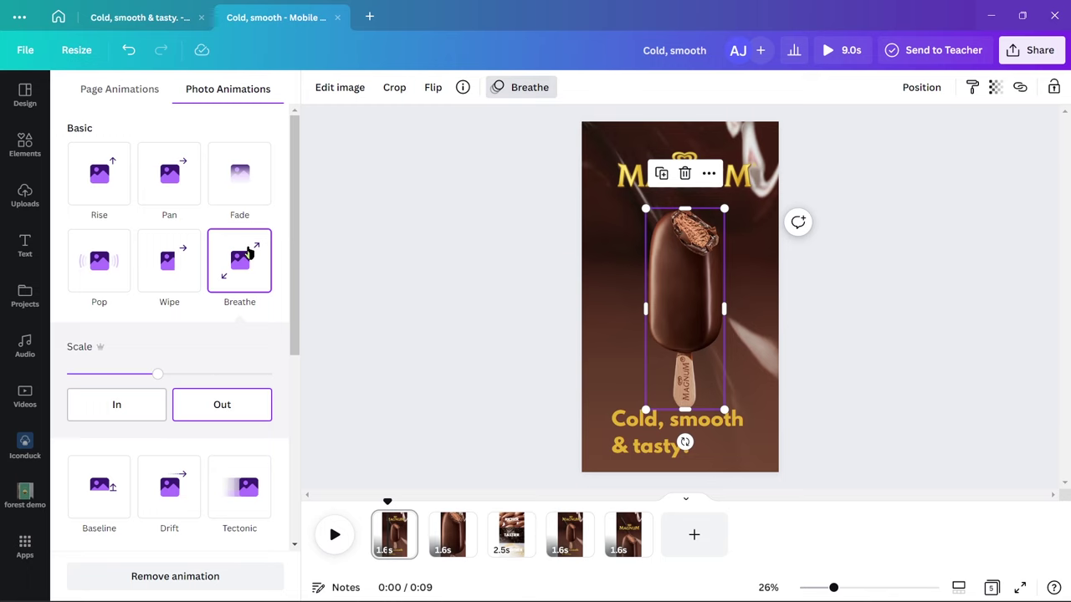
{"action": "left_click", "coordinate": [138, 410]}
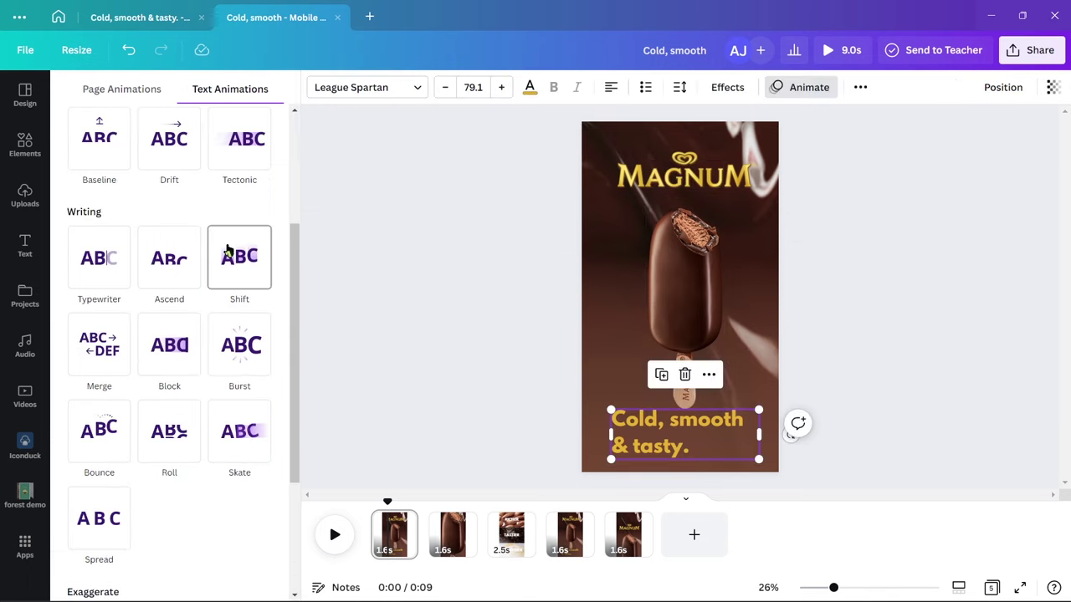
Give the tagline a slow, line-by-line Shift animation that plays only on enter
{"action": "left_click", "coordinate": [228, 251]}
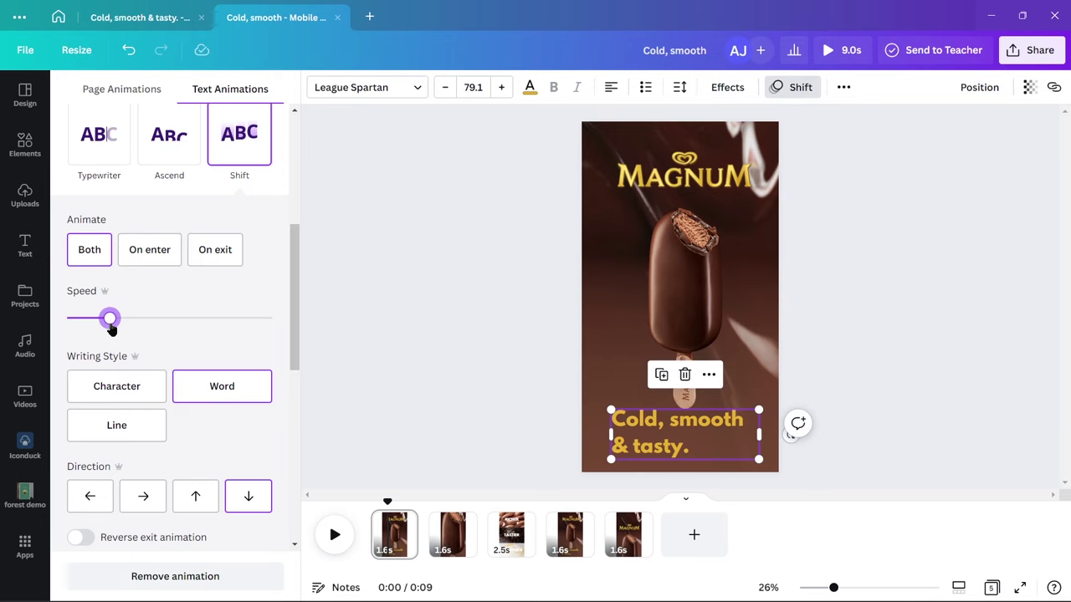
{"action": "left_click_drag", "start_coordinate": [111, 327], "coordinate": [91, 327]}
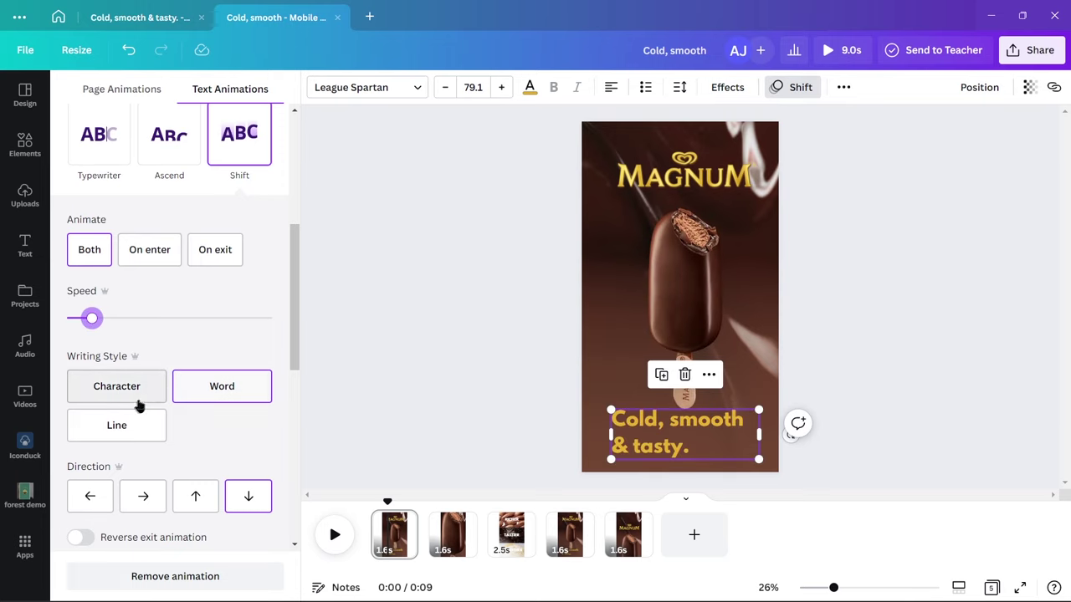
{"action": "left_click", "coordinate": [90, 397]}
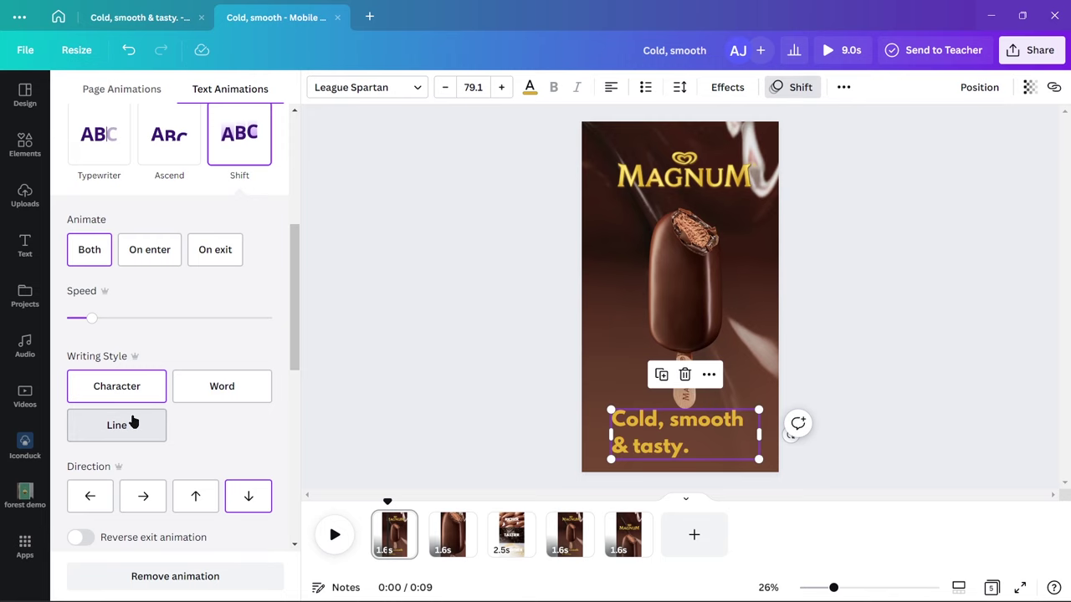
{"action": "left_click", "coordinate": [132, 422]}
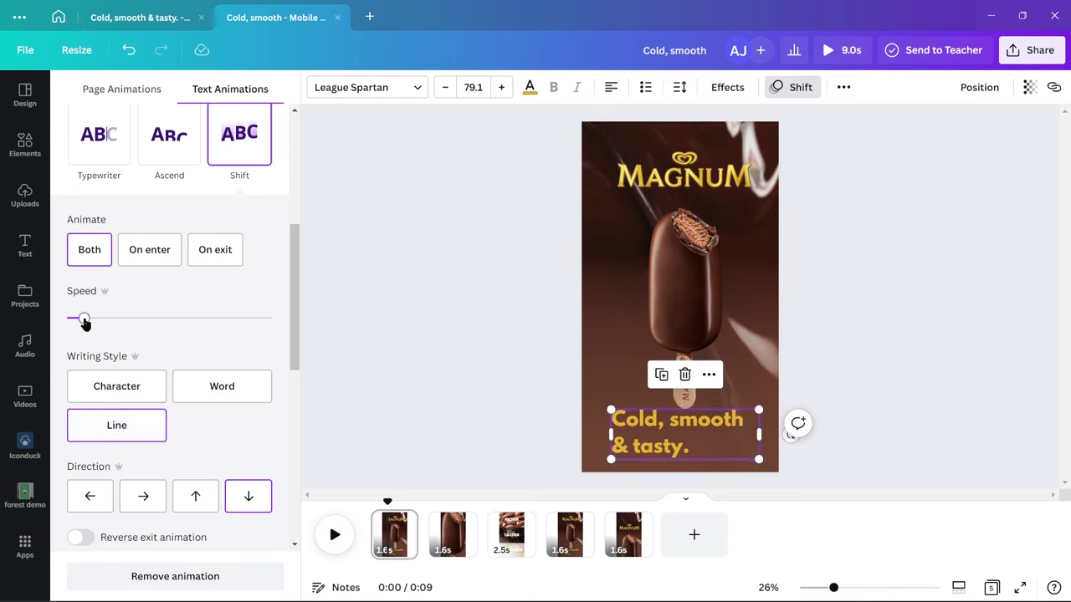
{"action": "left_click_drag", "start_coordinate": [84, 323], "coordinate": [77, 319]}
{"action": "left_click", "coordinate": [132, 254]}
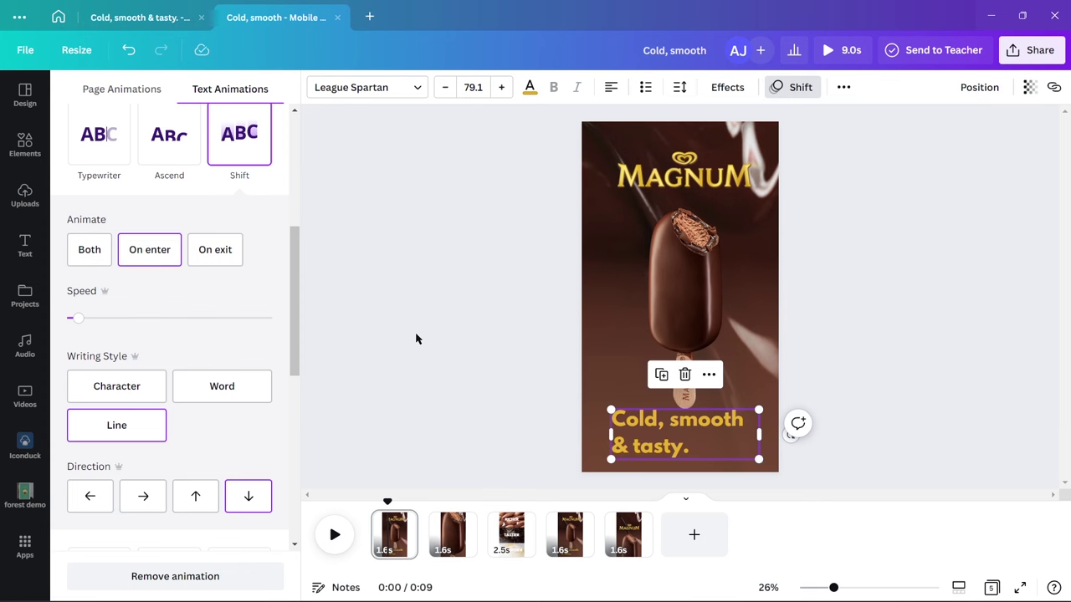
Preview the video playback, then stop it and go to page 2
{"action": "key", "text": "Escape"}
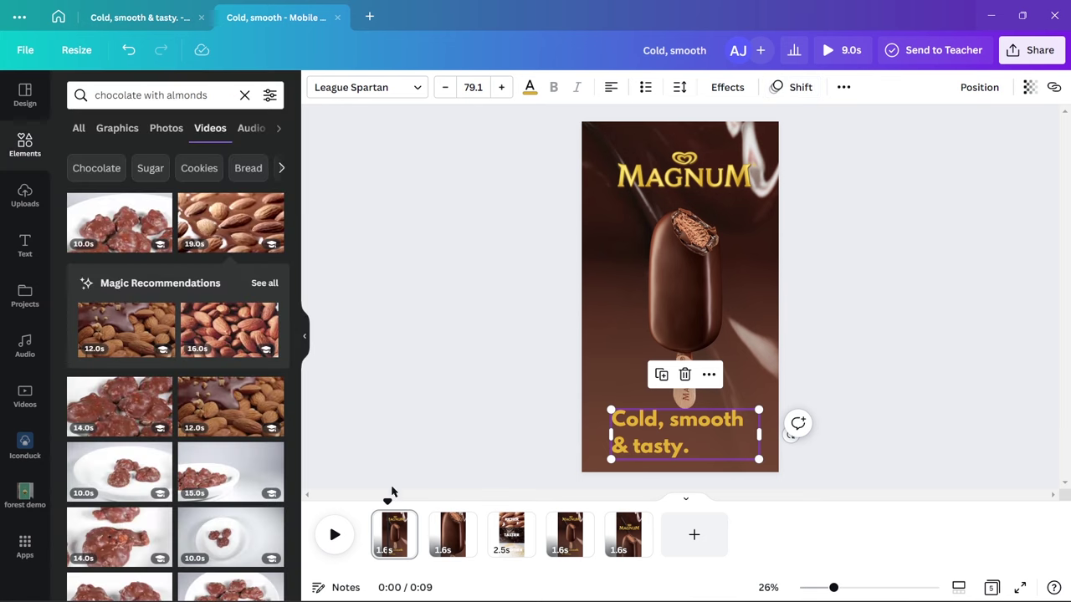
{"action": "left_click", "coordinate": [338, 534]}
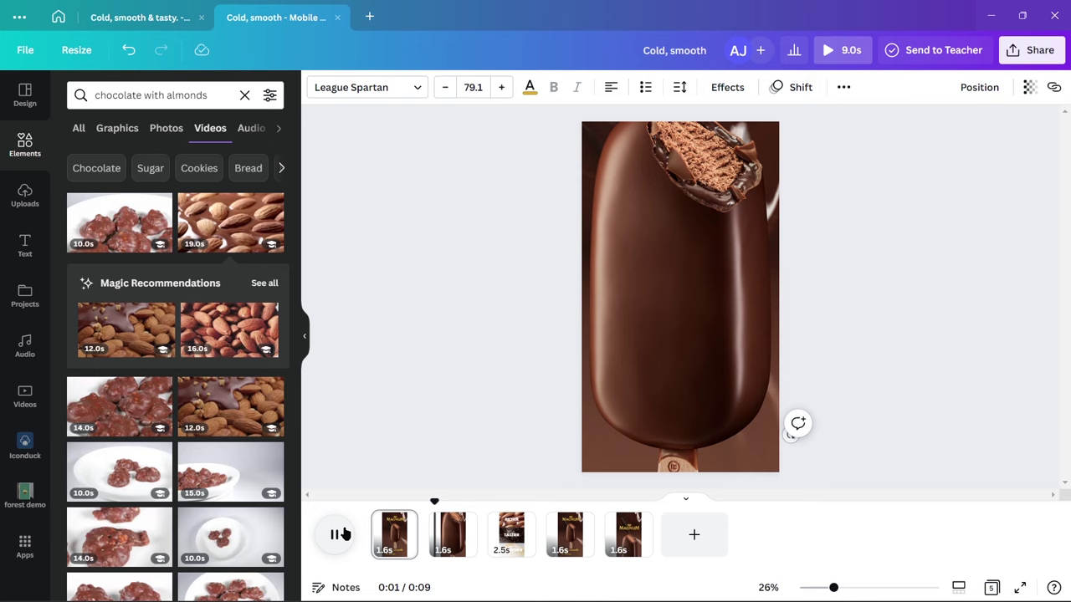
{"action": "left_click", "coordinate": [340, 533]}
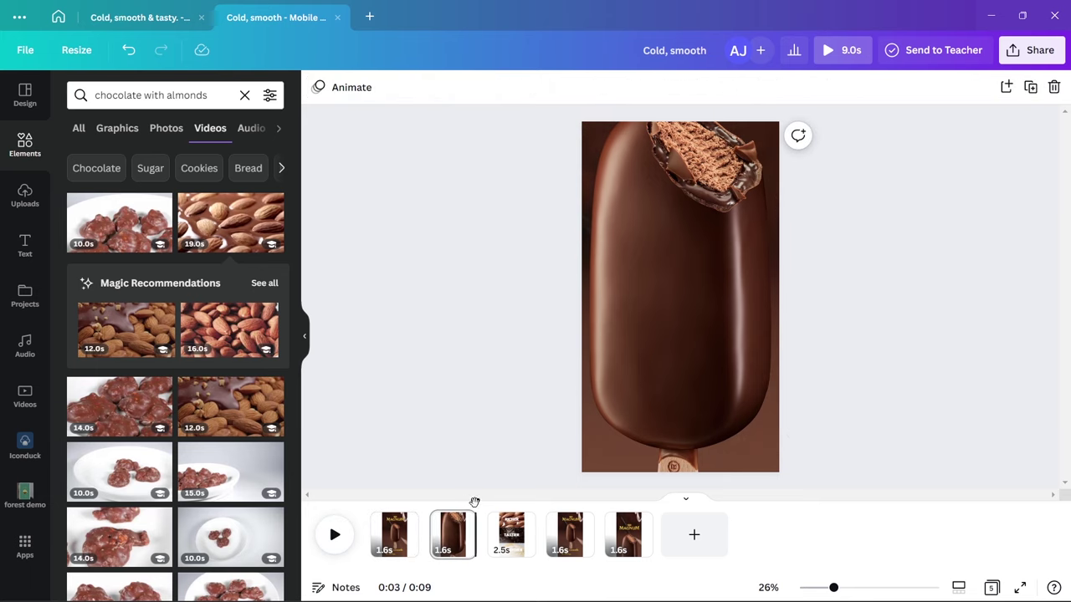
Apply a Breathe animation to the close-up ice cream bar on page 2
{"action": "left_click", "coordinate": [611, 263]}
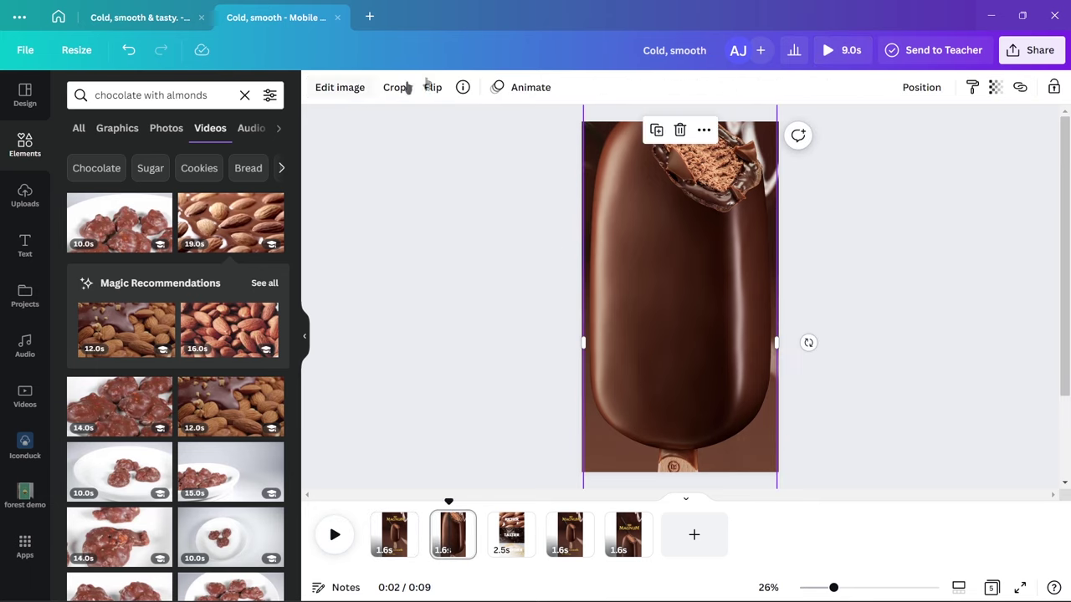
{"action": "left_click", "coordinate": [514, 87]}
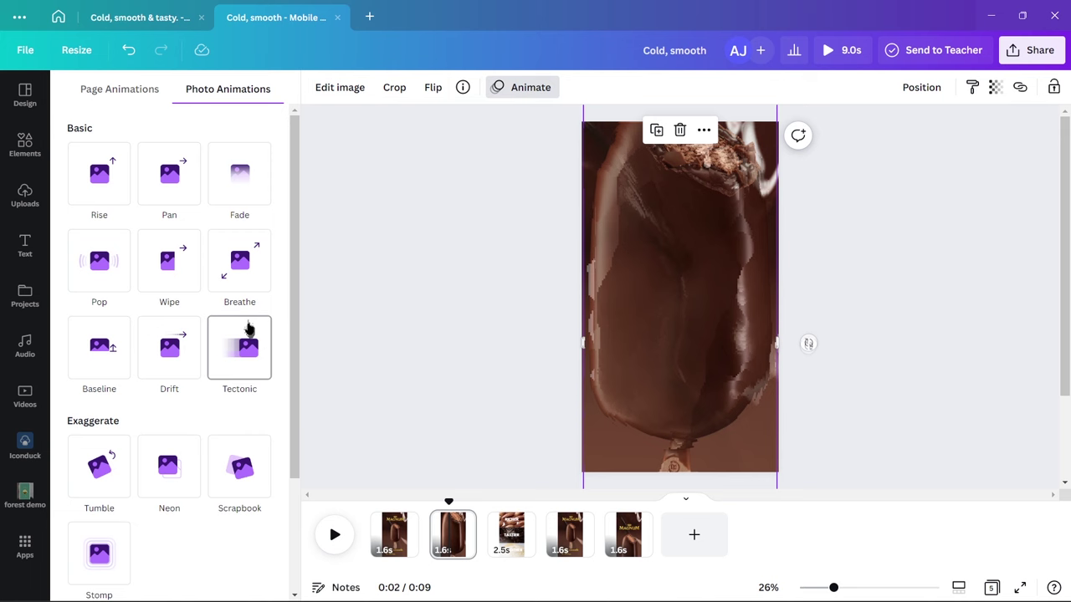
{"action": "left_click", "coordinate": [241, 275]}
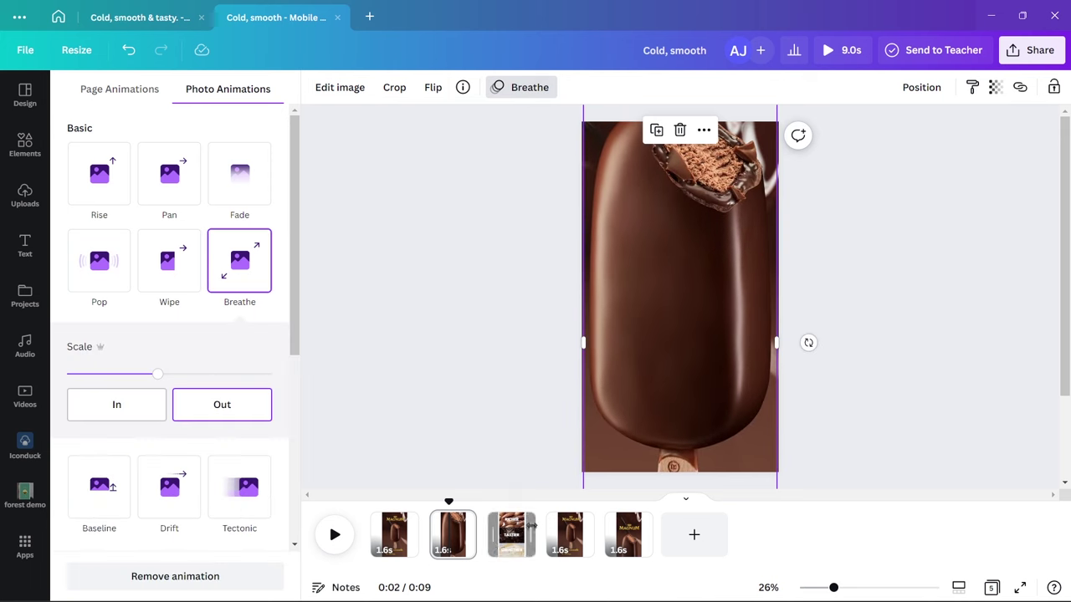
Give RICHER and TASTIER a downward Rise animation that plays only on enter
{"action": "left_click", "coordinate": [516, 548]}
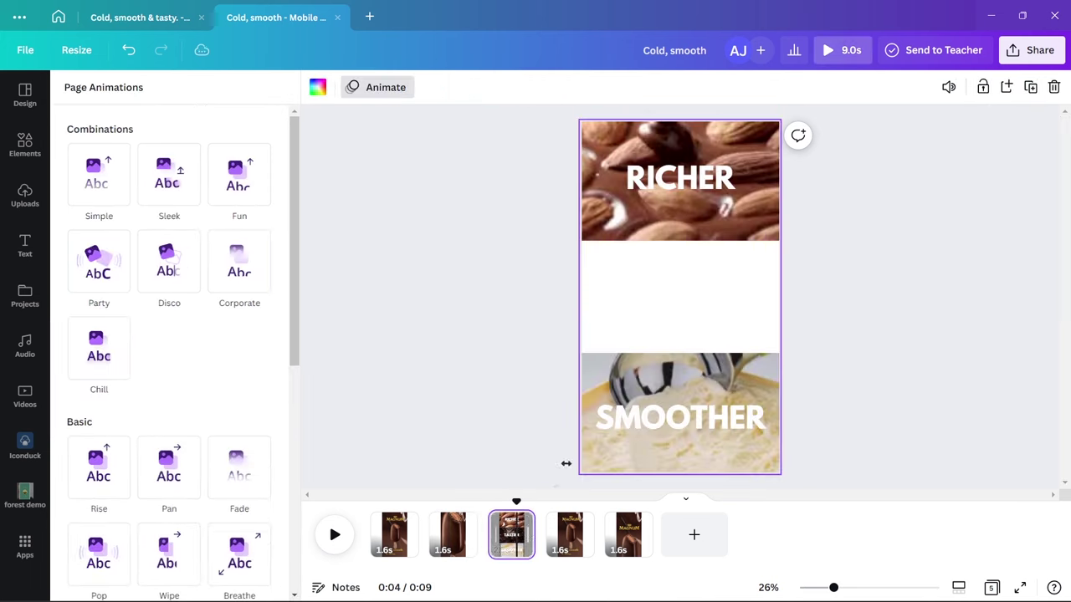
{"action": "left_click", "coordinate": [678, 191]}
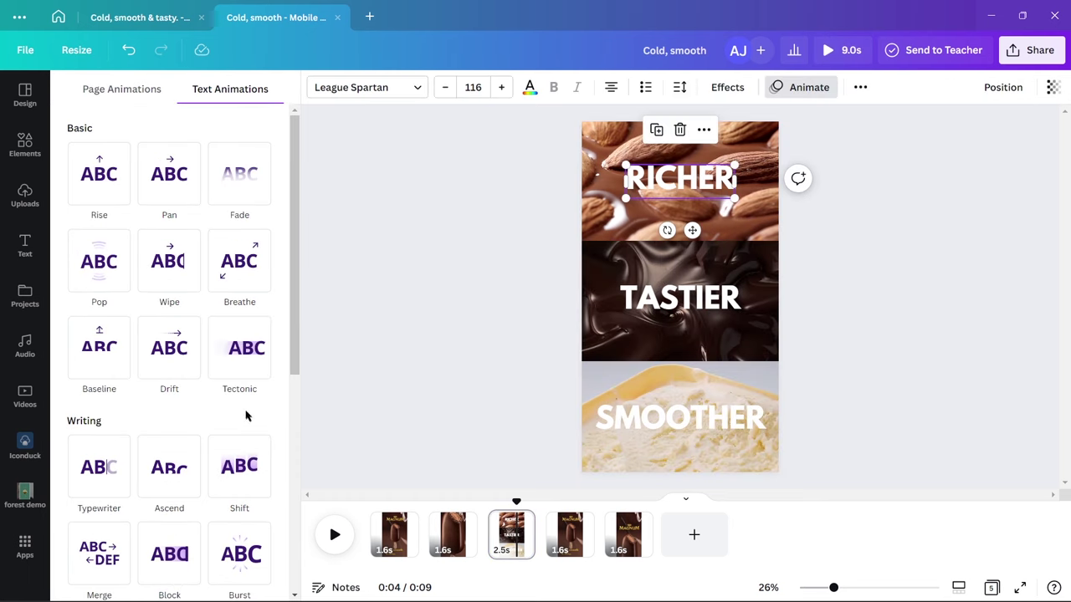
{"action": "left_click", "coordinate": [99, 173]}
{"action": "left_click", "coordinate": [143, 427]}
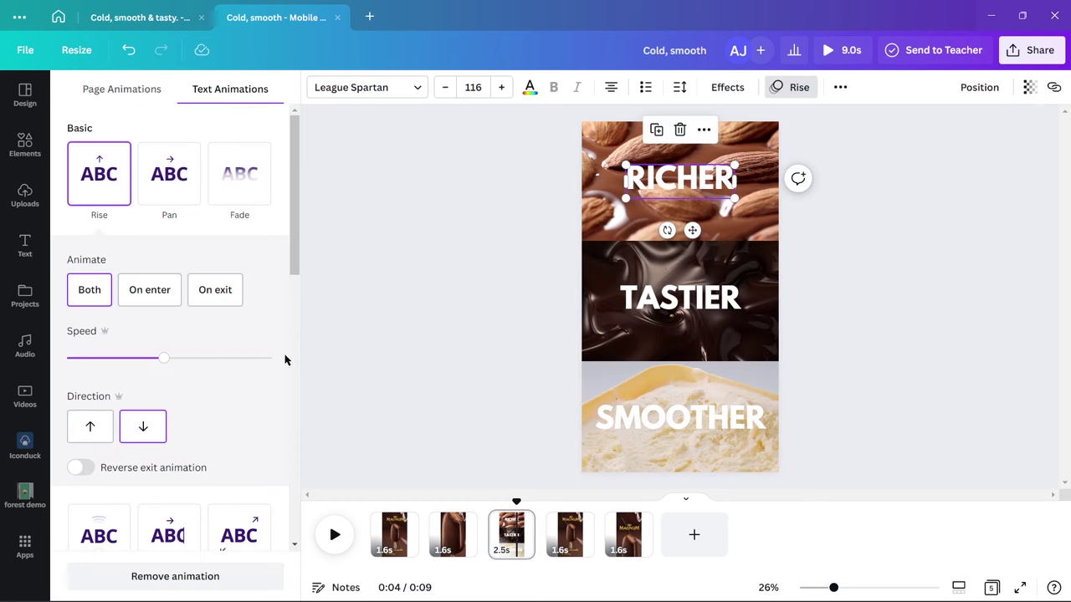
{"action": "left_click", "coordinate": [149, 289]}
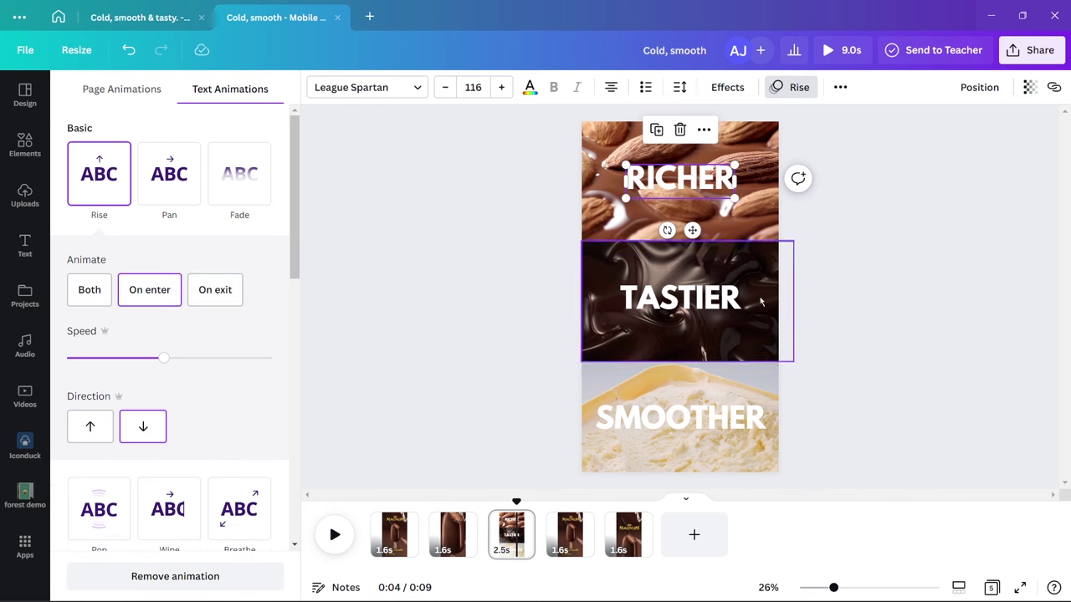
{"action": "left_click", "coordinate": [709, 301]}
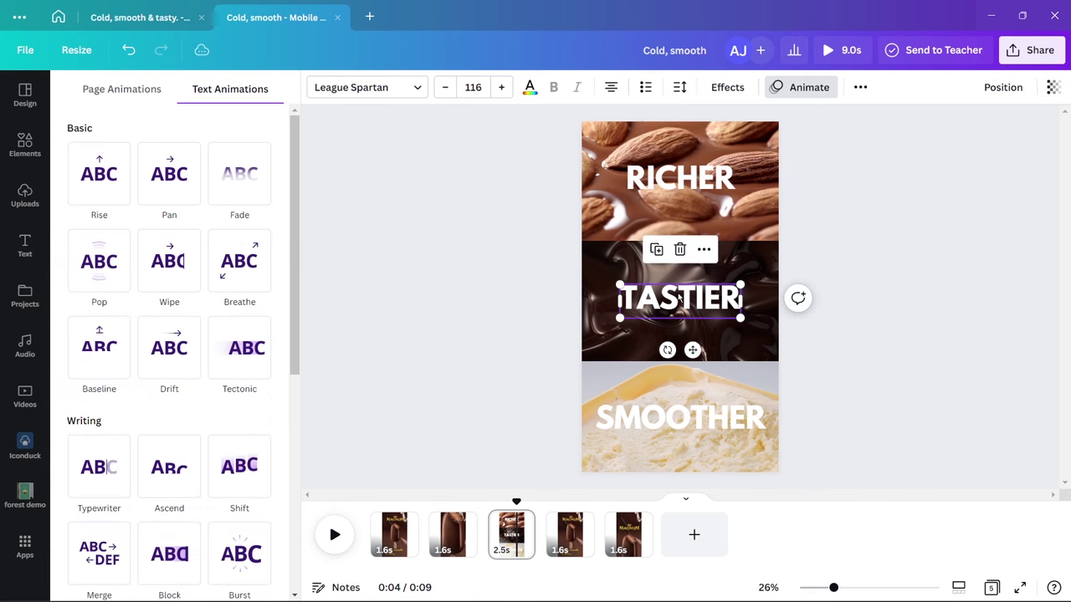
{"action": "left_click", "coordinate": [84, 197]}
{"action": "left_click", "coordinate": [148, 292]}
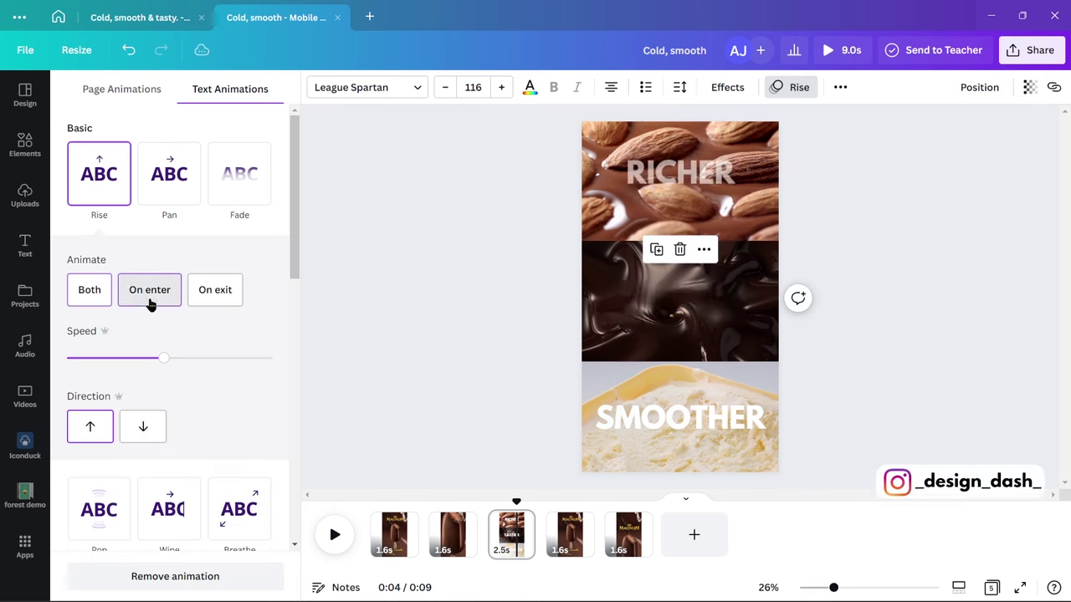
{"action": "left_click", "coordinate": [144, 419]}
Give SMOOTHER a downward Rise animation and speed up TASTIER's animation
{"action": "left_click", "coordinate": [674, 413]}
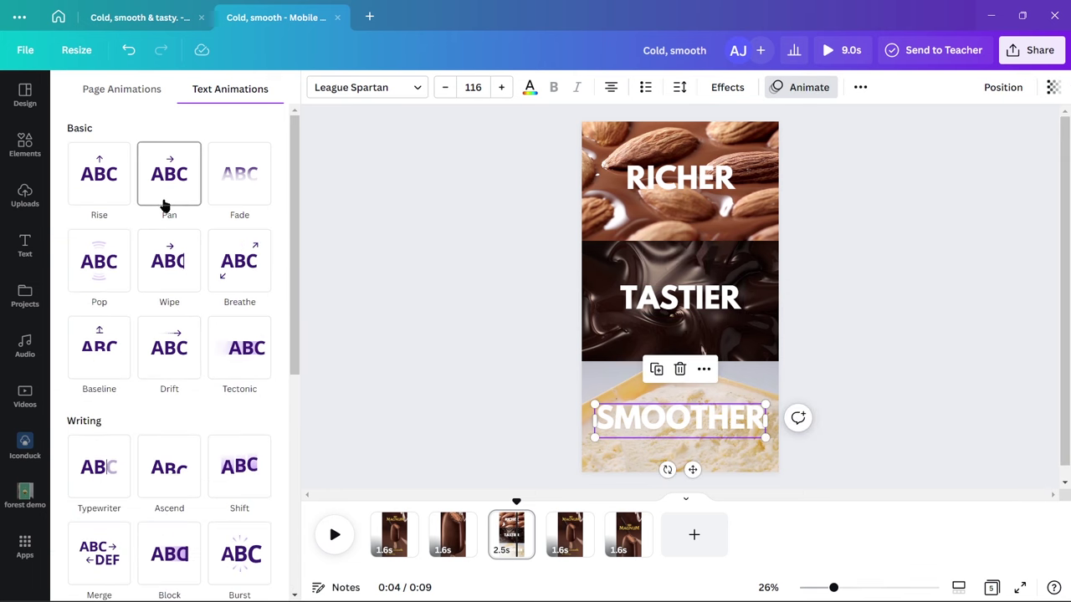
{"action": "left_click", "coordinate": [124, 199]}
{"action": "left_click", "coordinate": [161, 437]}
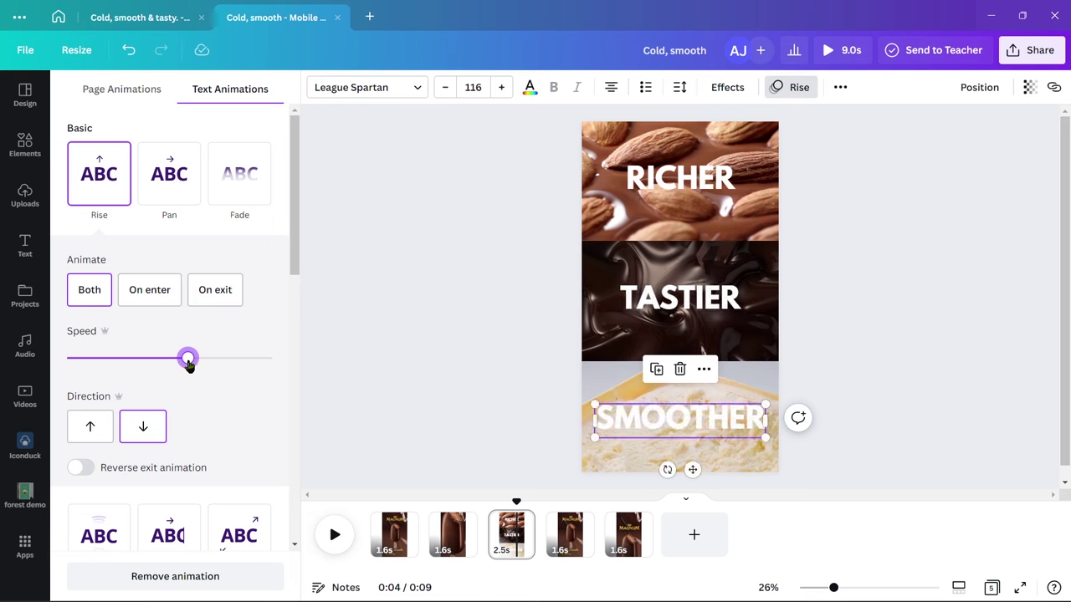
{"action": "key", "text": "Tab"}
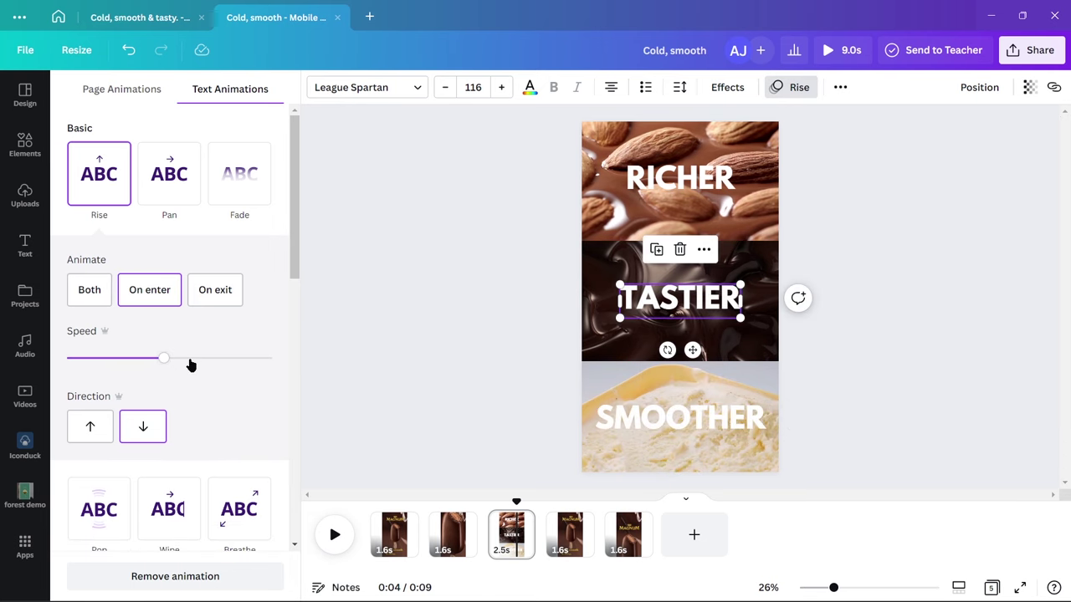
{"action": "left_click", "coordinate": [187, 360]}
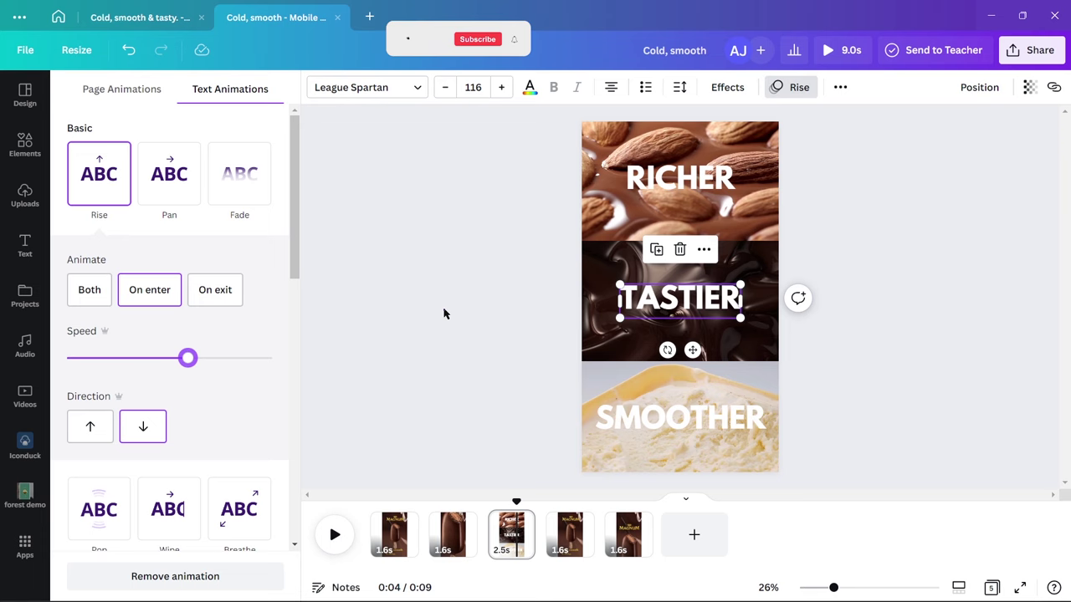
{"action": "key", "text": "Escape"}
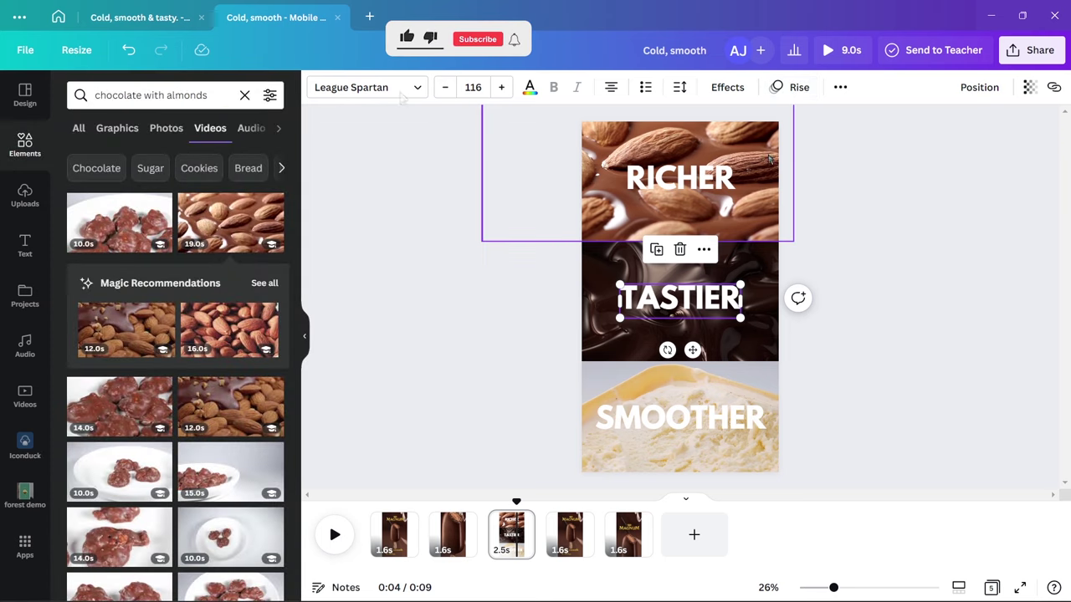
Review pages 4 and 5, then play the five-page ad from the beginning
{"action": "left_click", "coordinate": [570, 536]}
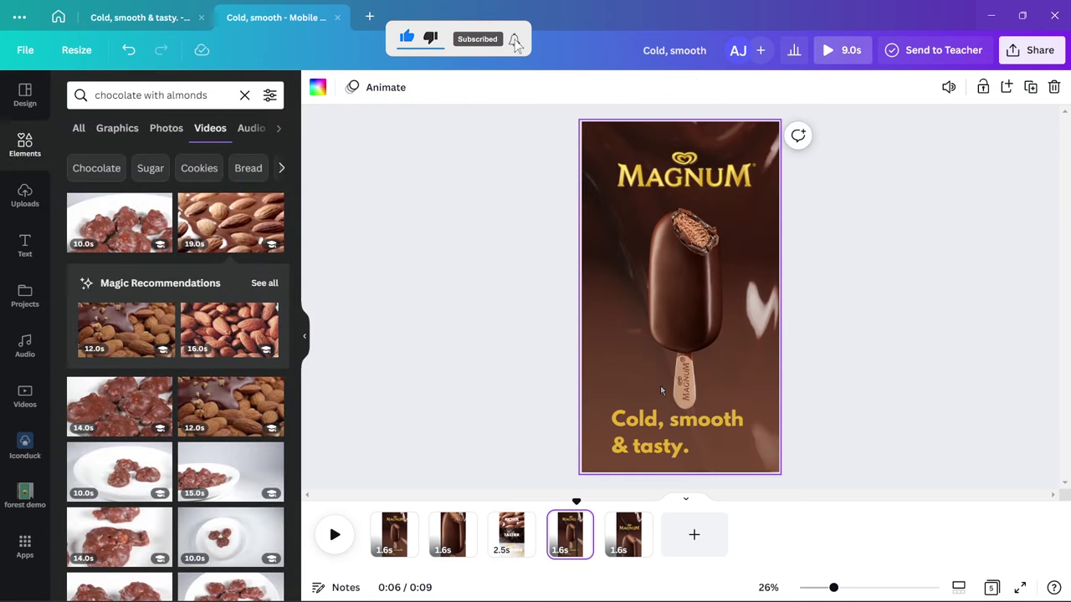
{"action": "left_click", "coordinate": [629, 539]}
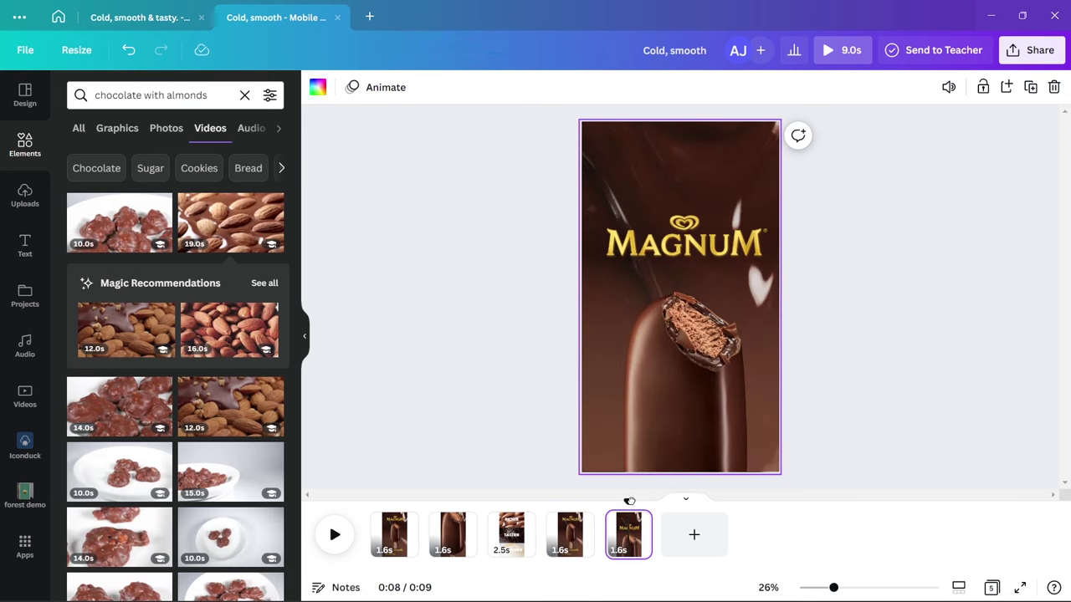
{"action": "left_click", "coordinate": [334, 533]}
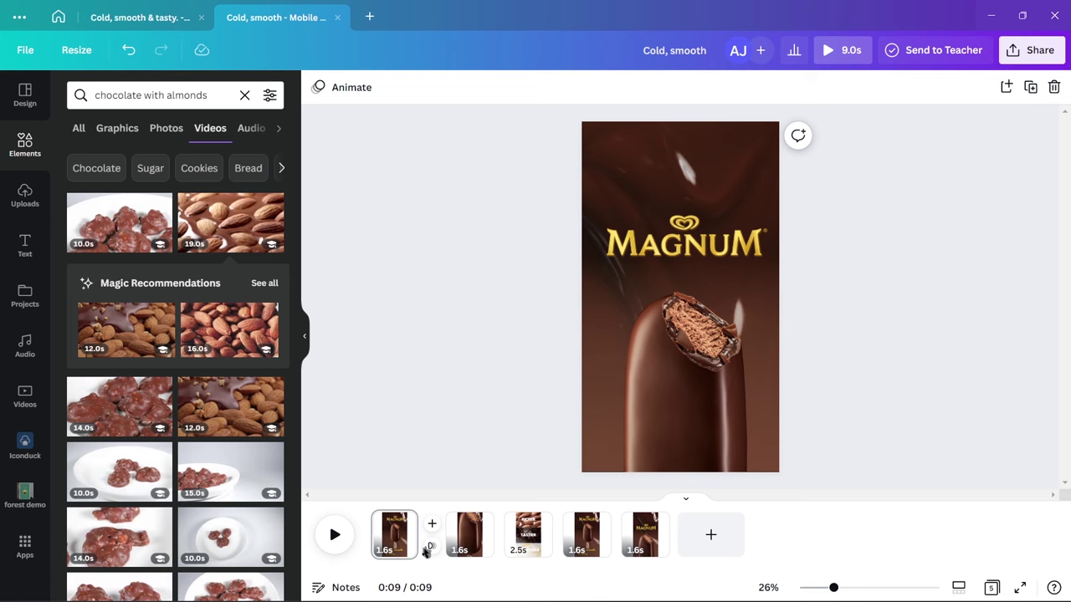
Add a Match & Move transition after page 1 and a Circle Wipe after page 2
{"action": "left_click", "coordinate": [428, 548]}
{"action": "left_click", "coordinate": [99, 326]}
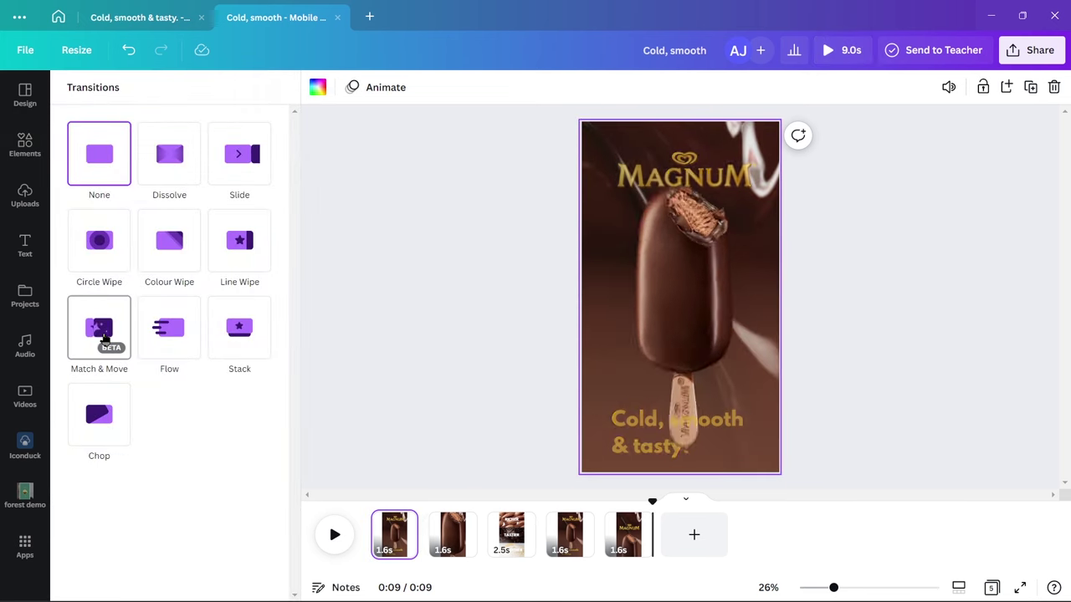
{"action": "left_click", "coordinate": [483, 545]}
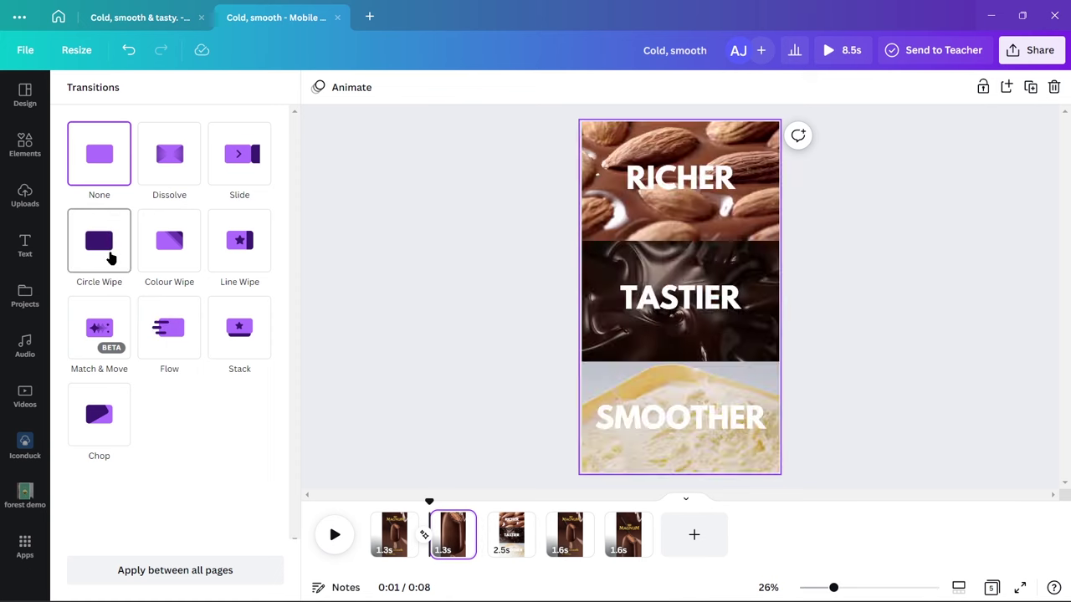
{"action": "left_click", "coordinate": [108, 255]}
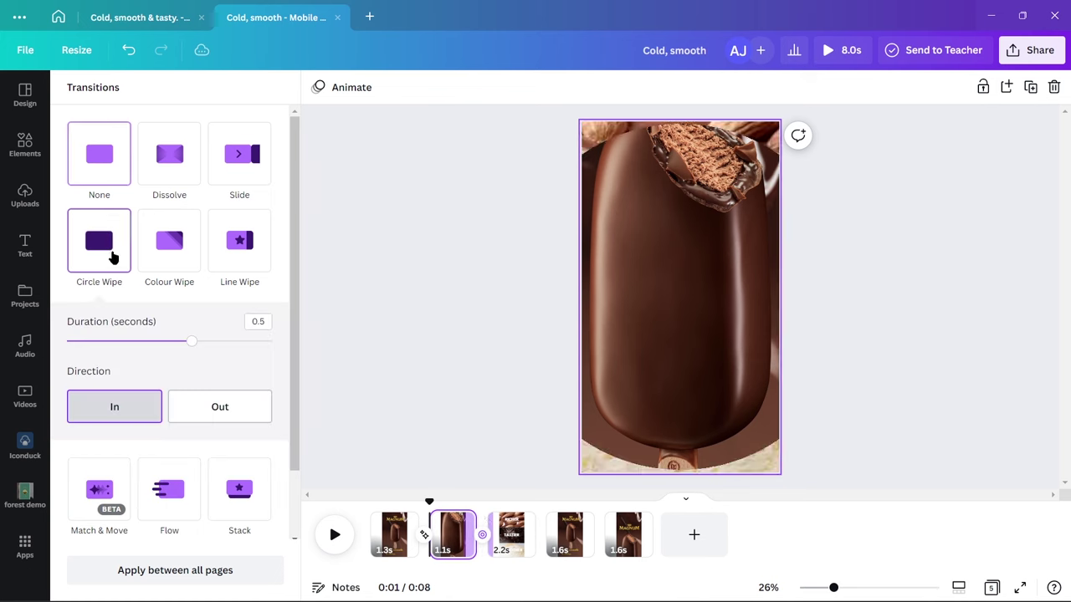
Add an outward Circle Wipe after page 3 and Match & Move after page 4, then preview
{"action": "left_click", "coordinate": [550, 547]}
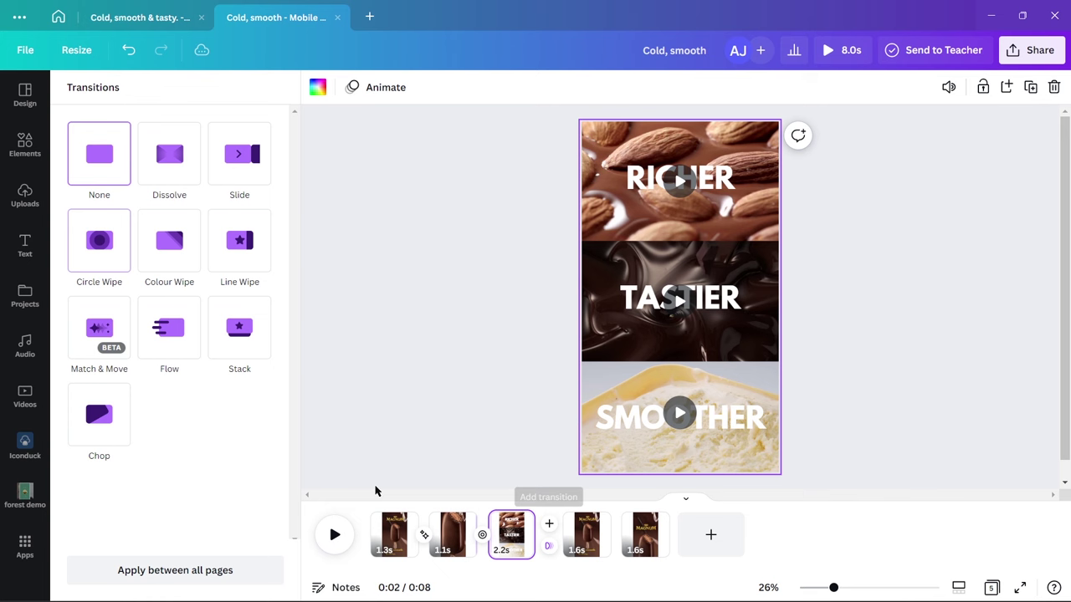
{"action": "left_click", "coordinate": [92, 230]}
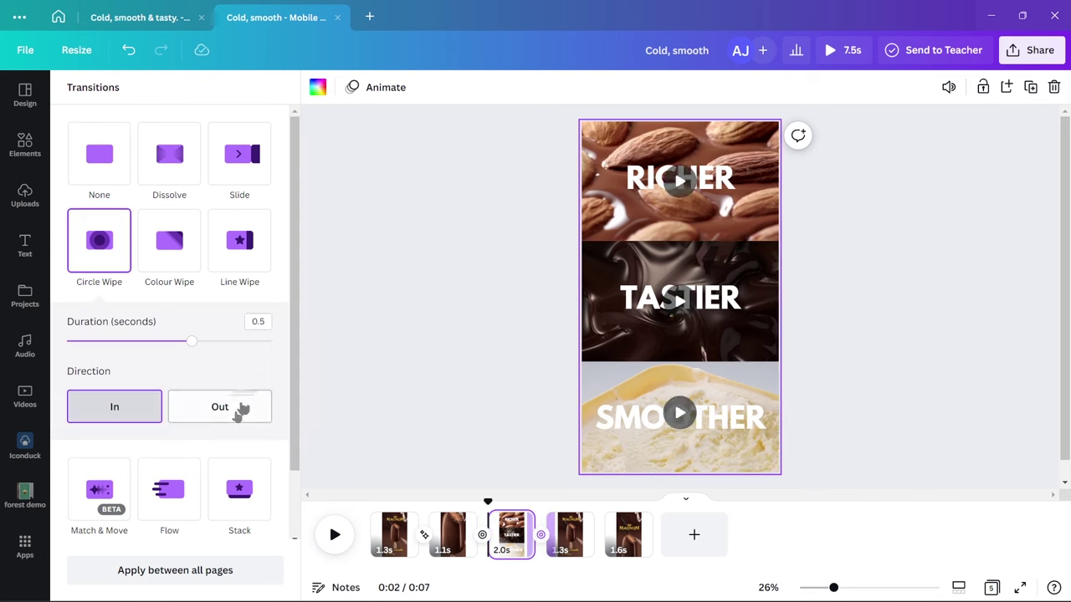
{"action": "left_click", "coordinate": [235, 416]}
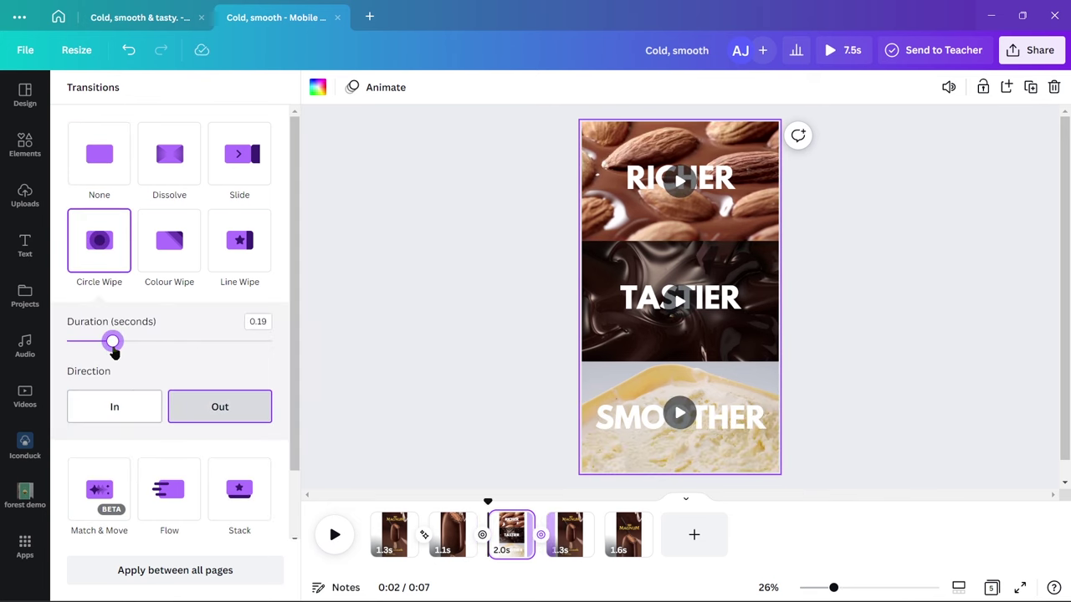
{"action": "left_click", "coordinate": [606, 548]}
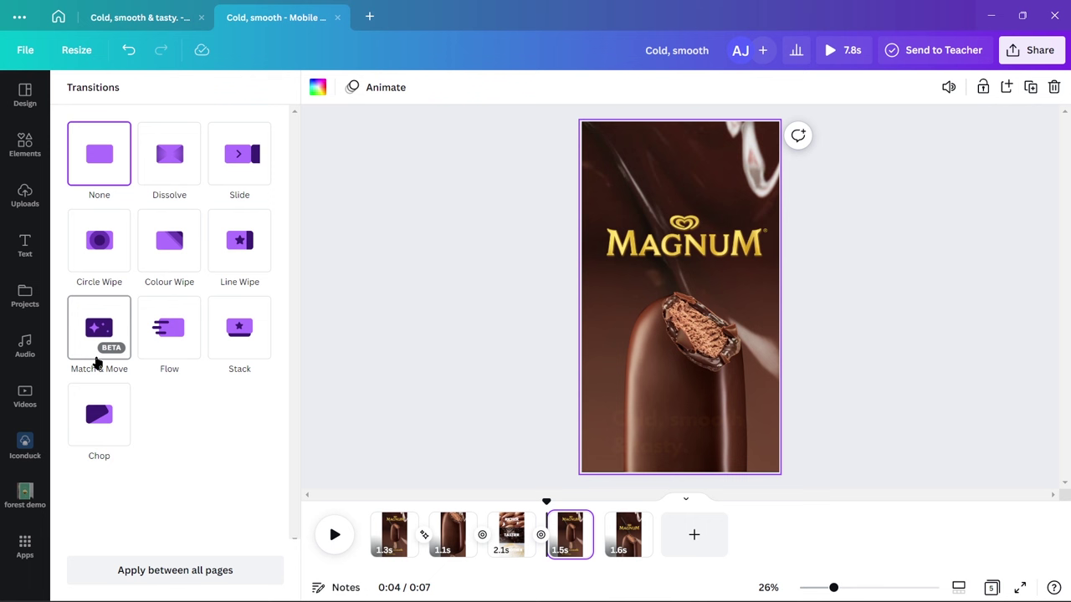
{"action": "left_click", "coordinate": [98, 368]}
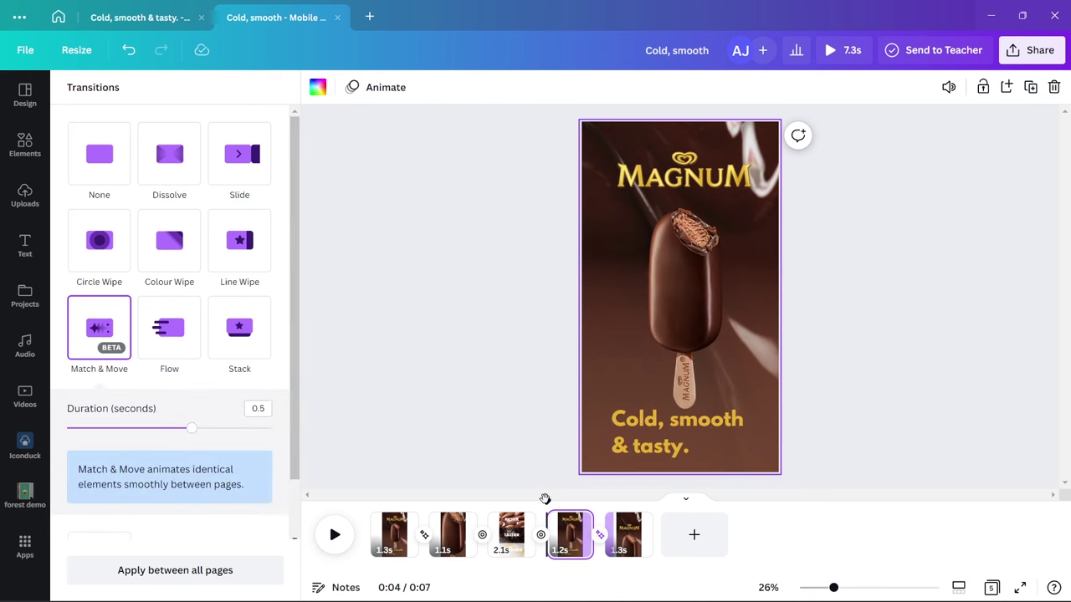
{"action": "left_click", "coordinate": [334, 535]}
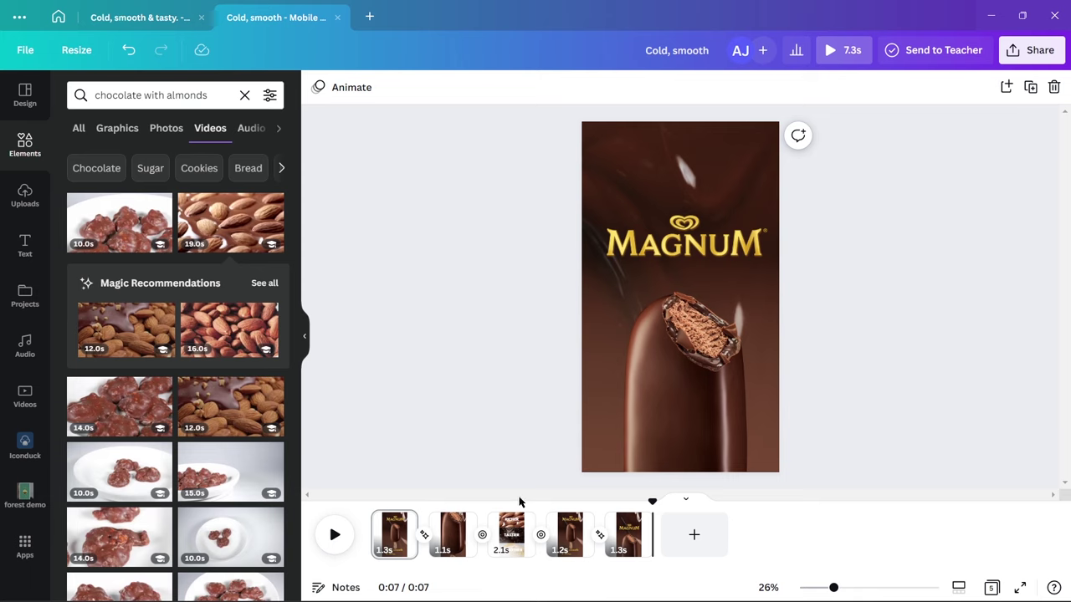
Add a sixth page with a black background, trimmed to 2.5 seconds
{"action": "left_click", "coordinate": [693, 539]}
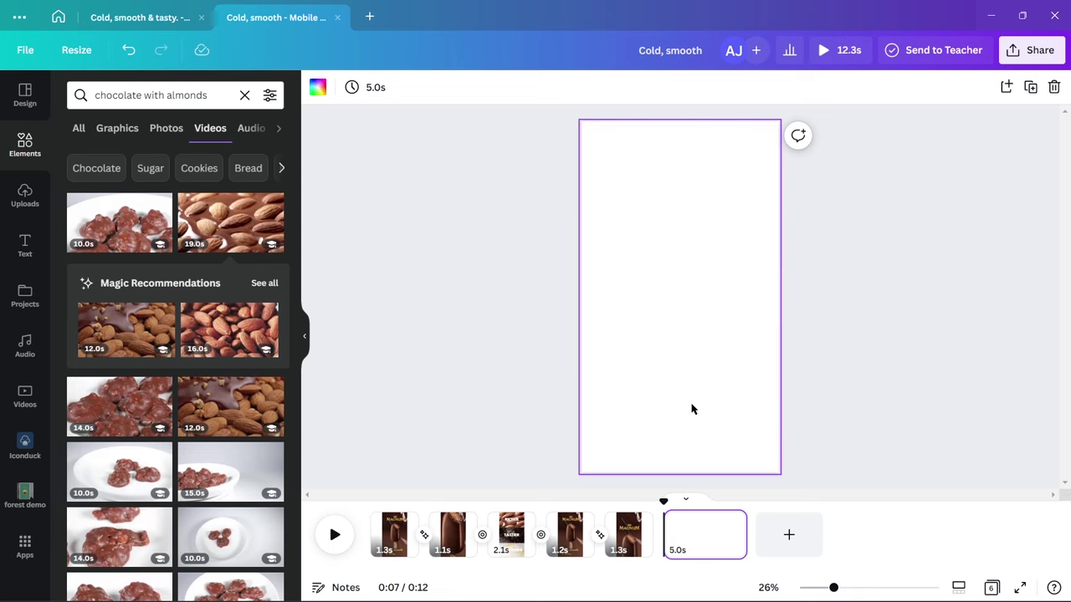
{"action": "left_click", "coordinate": [318, 88]}
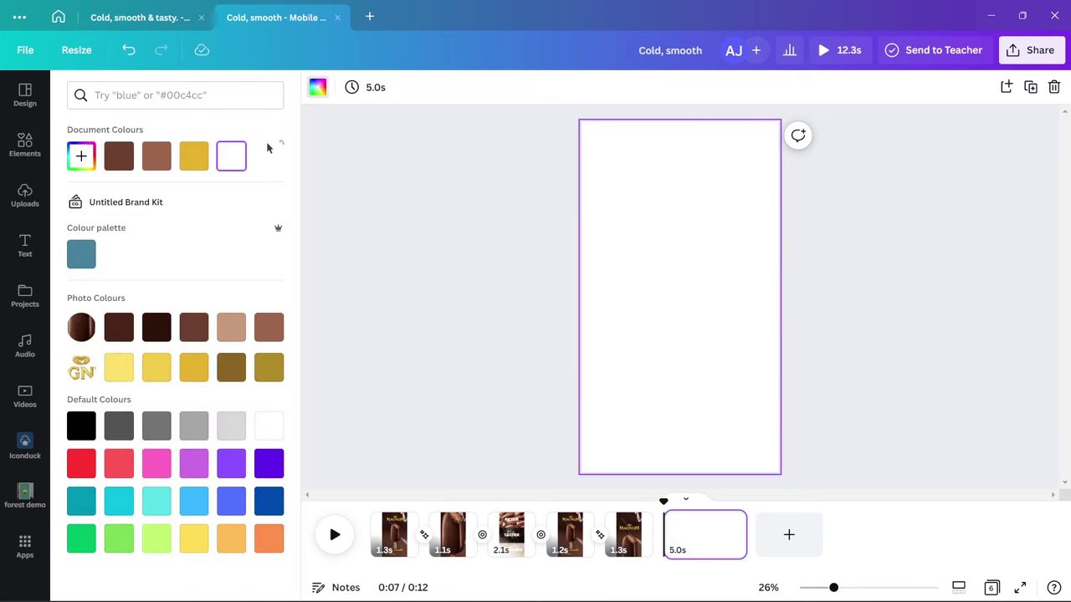
{"action": "left_click", "coordinate": [156, 327]}
{"action": "left_click_drag", "start_coordinate": [743, 539], "coordinate": [709, 539]}
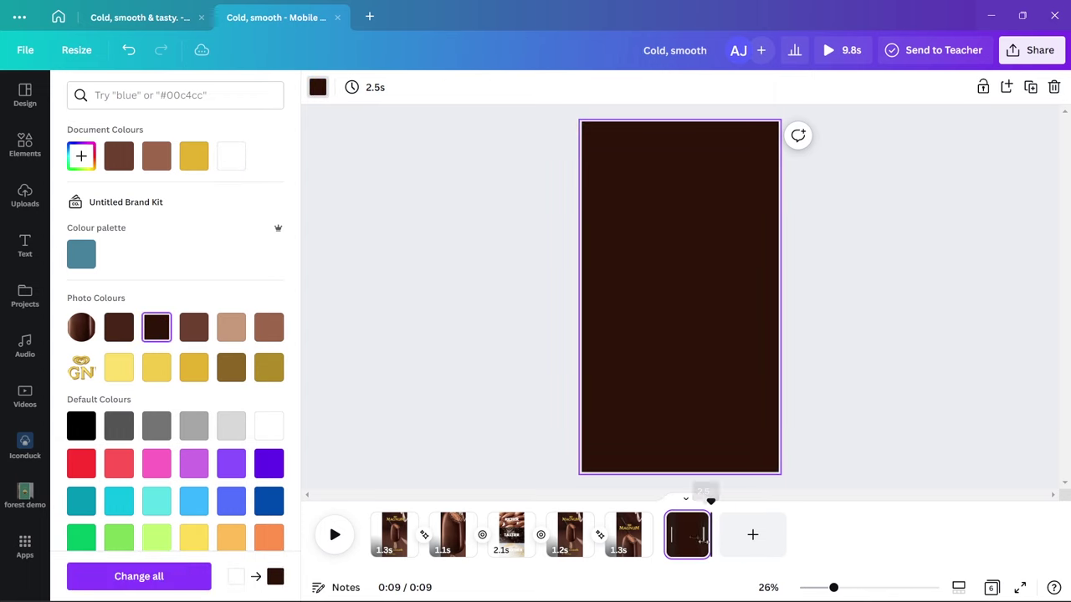
{"action": "left_click", "coordinate": [80, 427]}
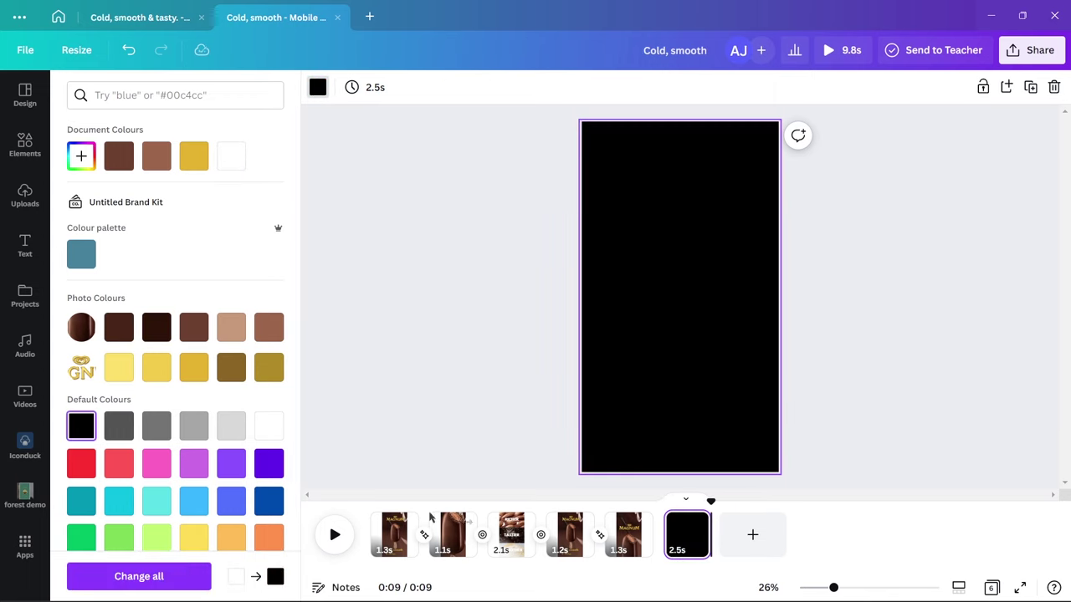
{"action": "left_click", "coordinate": [660, 537]}
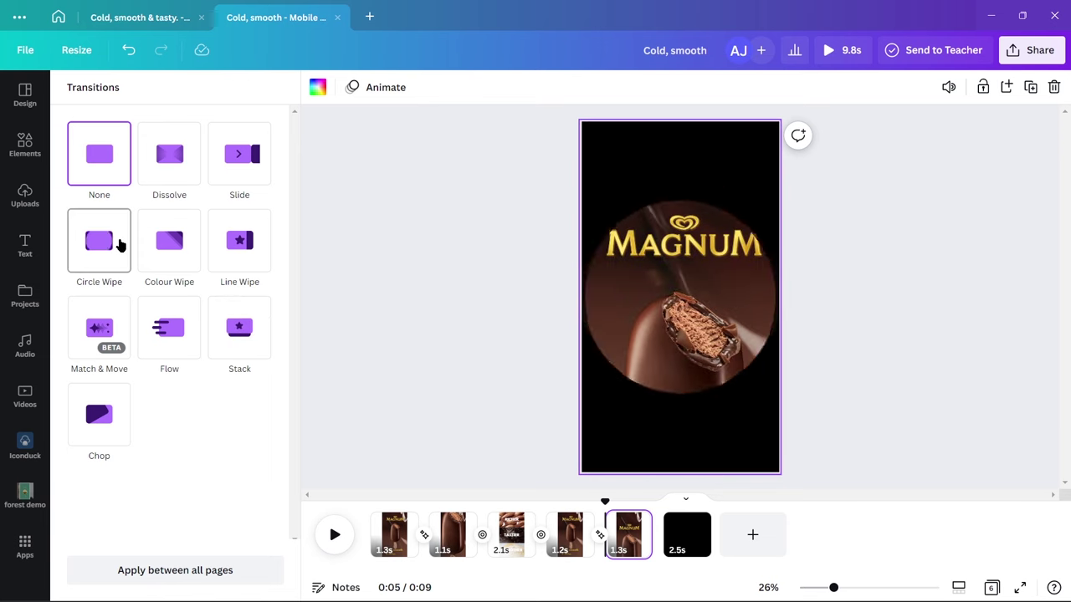
Add a Circle Wipe between pages 5 and 6 and play the video to check it
{"action": "left_click", "coordinate": [120, 242]}
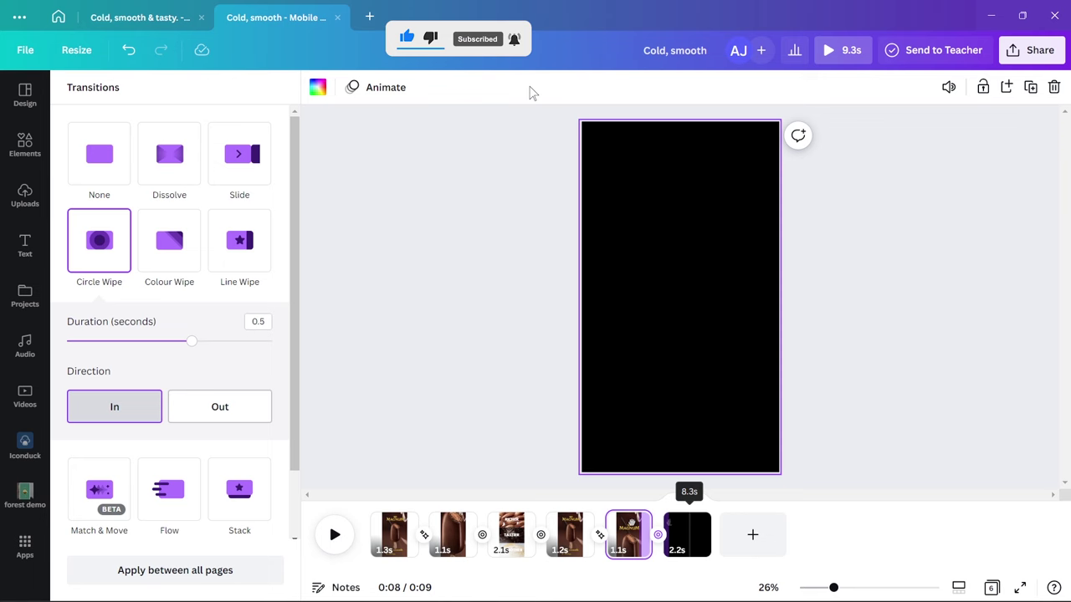
{"action": "key", "text": "space"}
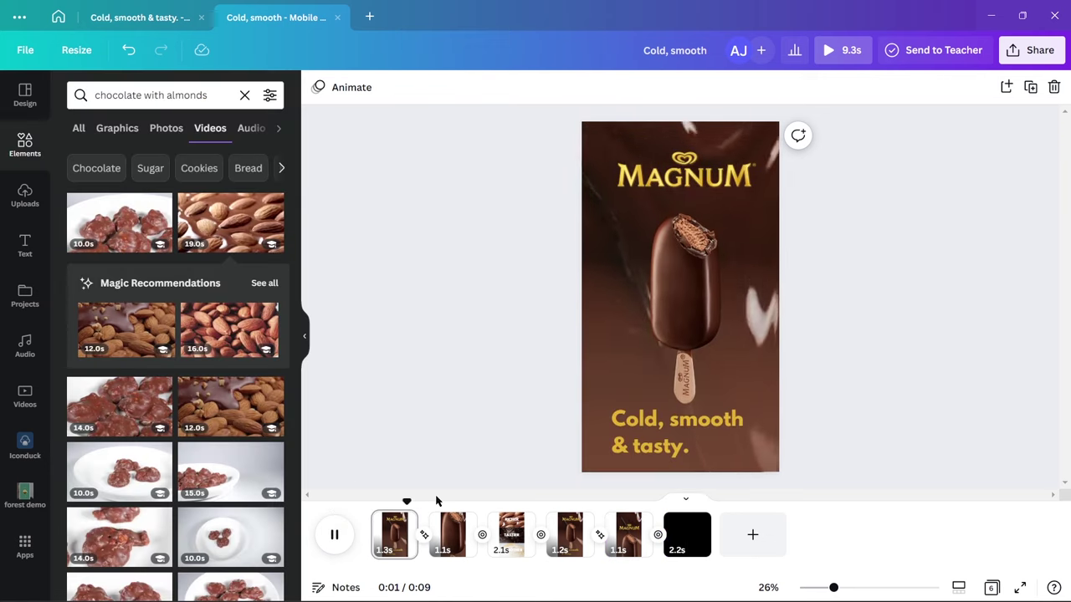